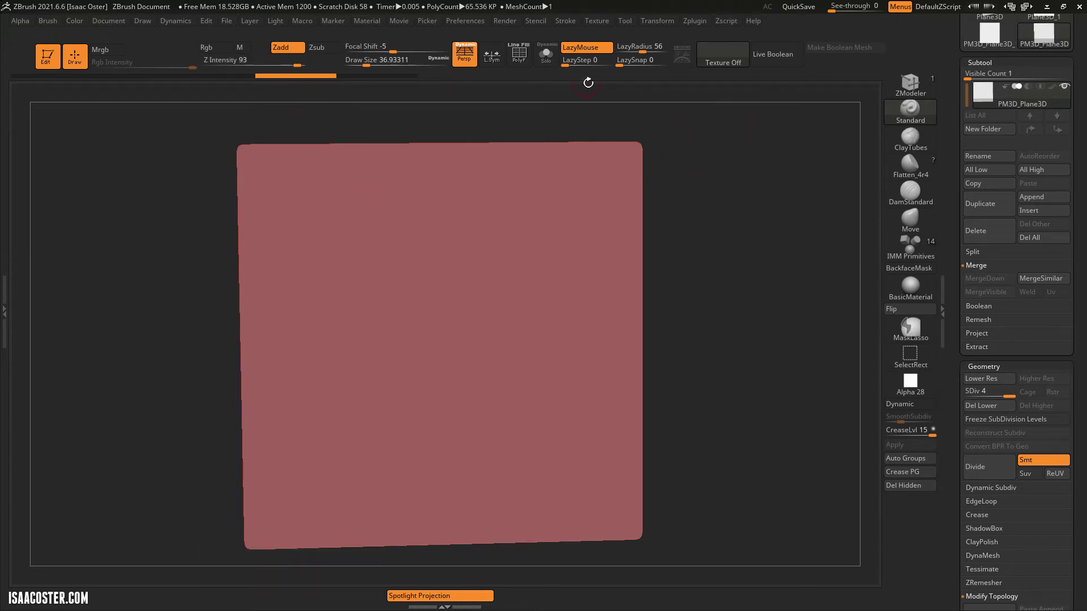
Set LazyRadius to 1 and paint two vertical strokes side by side on the plane with the Standard brush.
left_click_drag(728, 149, 597, 131)
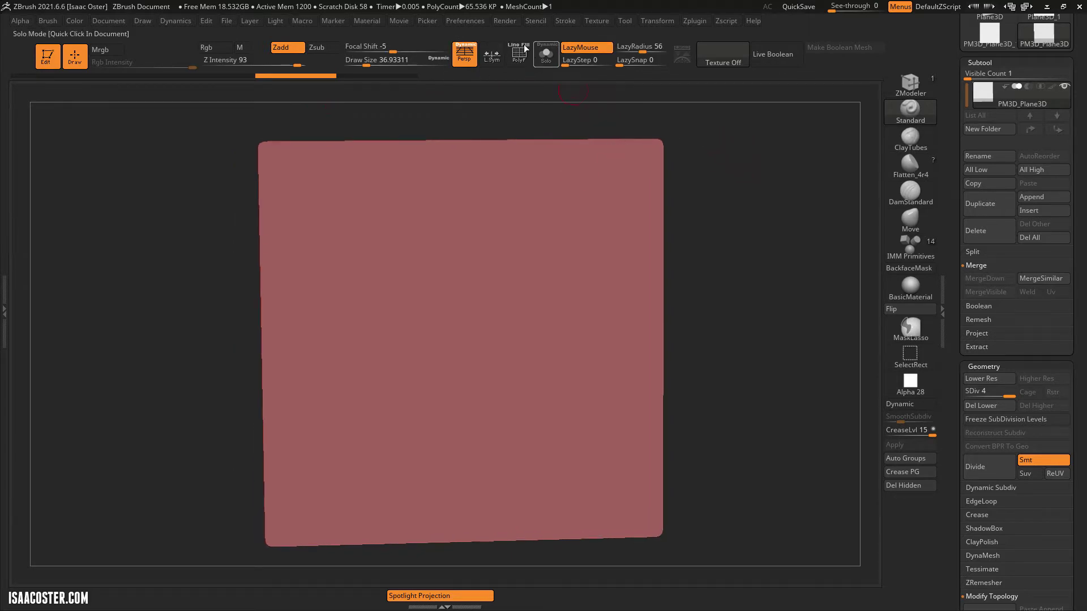
left_click_drag(632, 51, 612, 52)
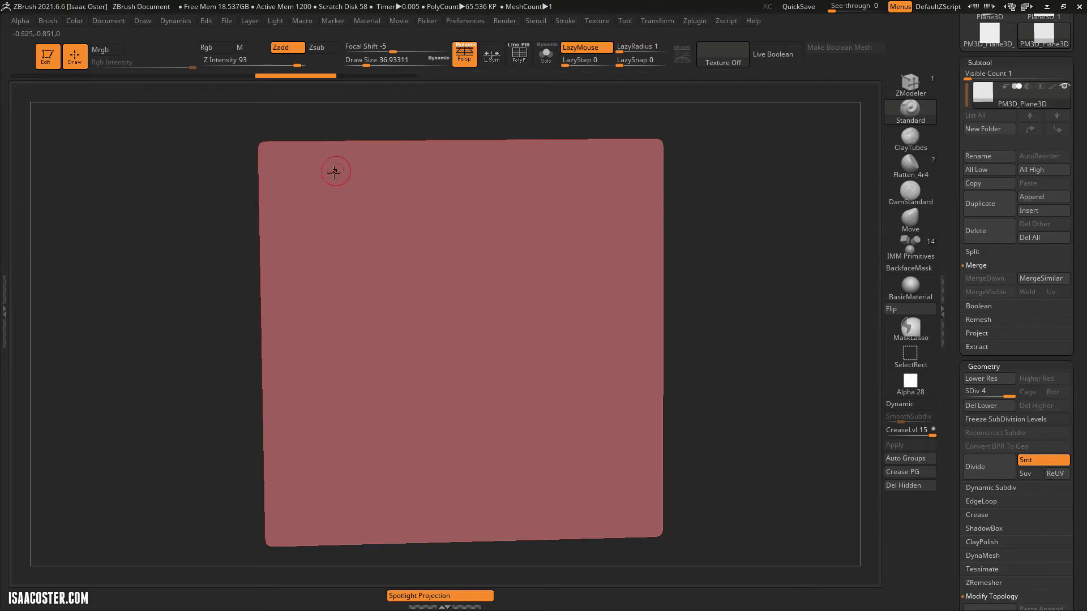
left_click_drag(305, 166, 320, 516)
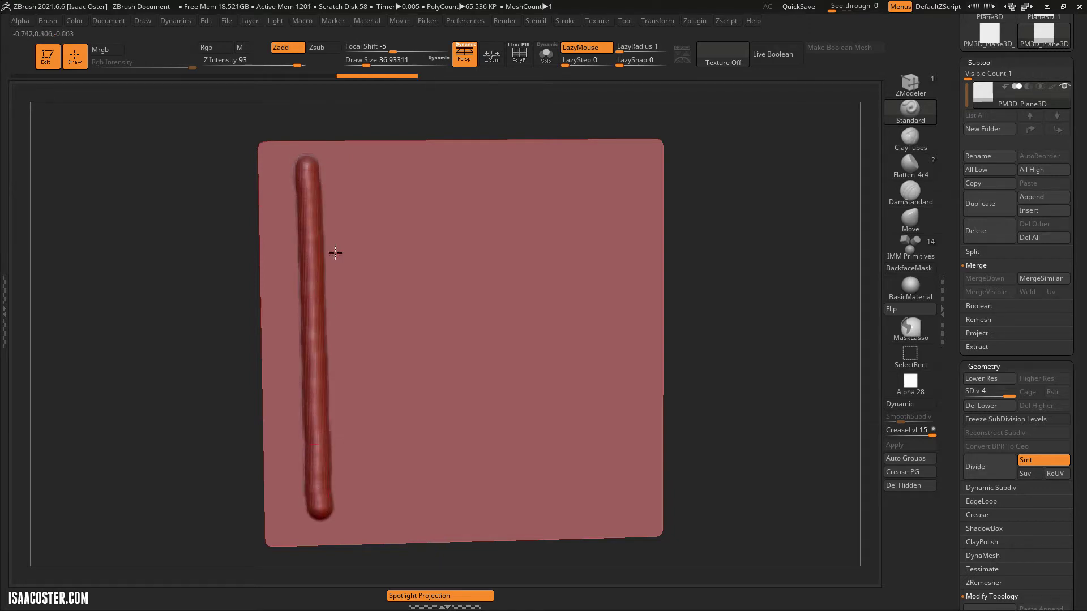
left_click_drag(349, 170, 369, 529)
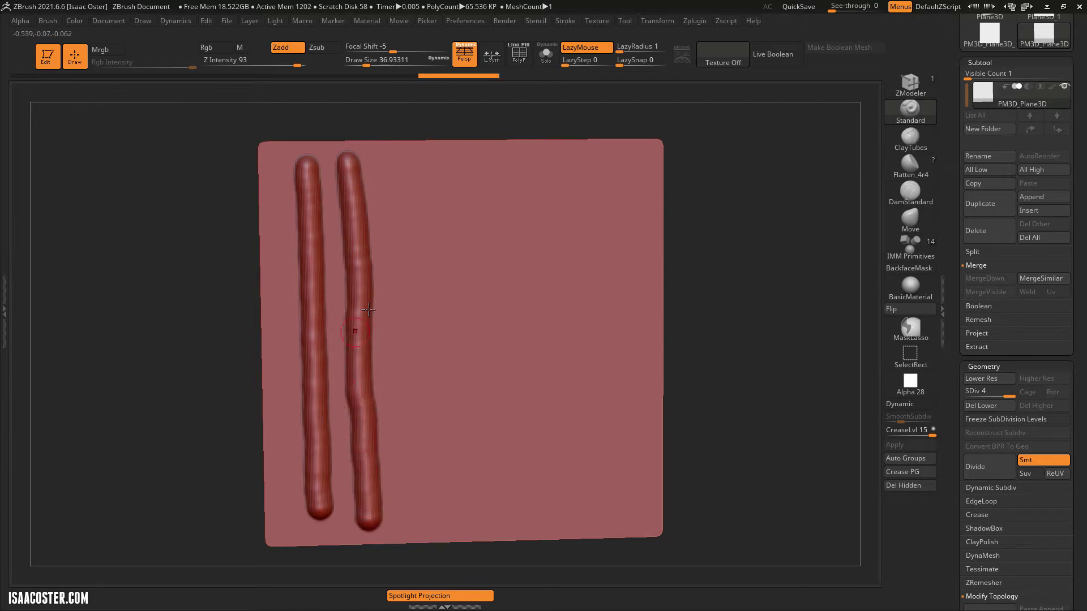
Paint a third vertical stroke with LazyRadius at 48 and a fourth with LazyRadius at 80.
left_click_drag(619, 47, 640, 47)
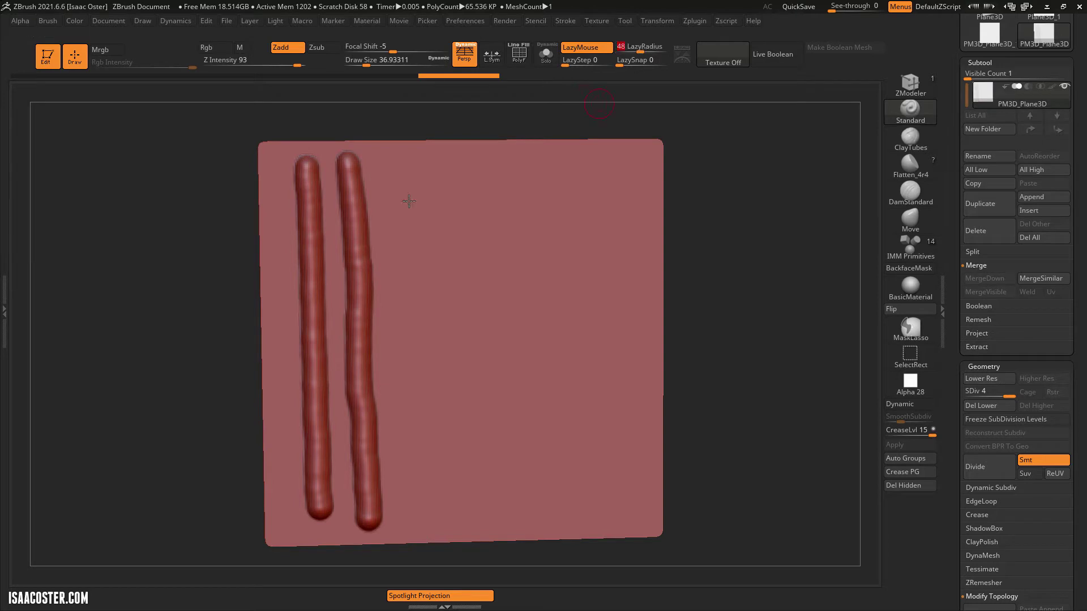
left_click_drag(396, 178, 412, 548)
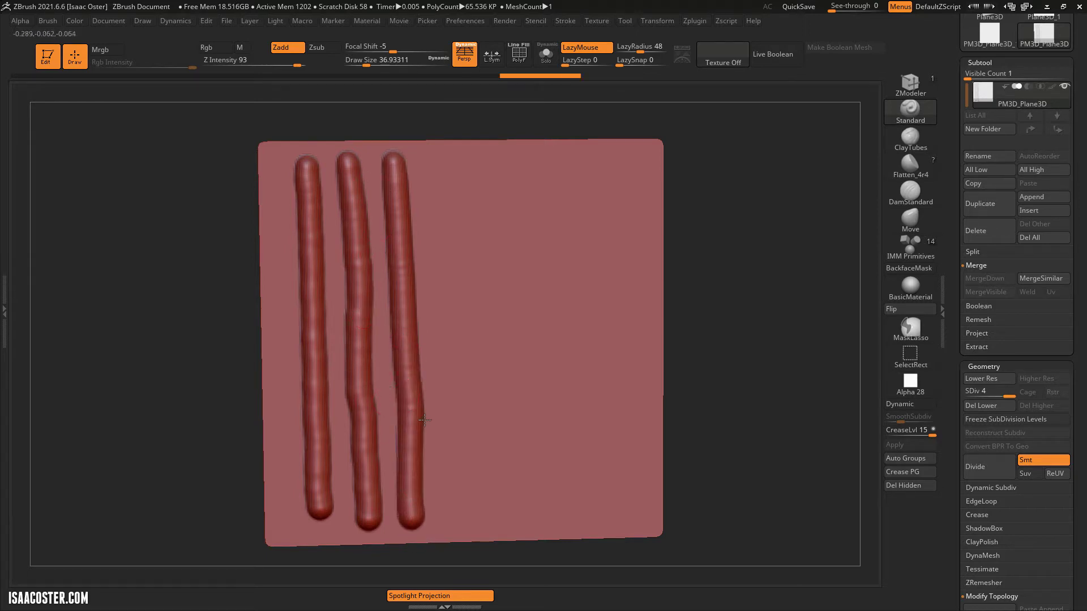
left_click_drag(639, 46, 647, 47)
left_click_drag(434, 163, 467, 532)
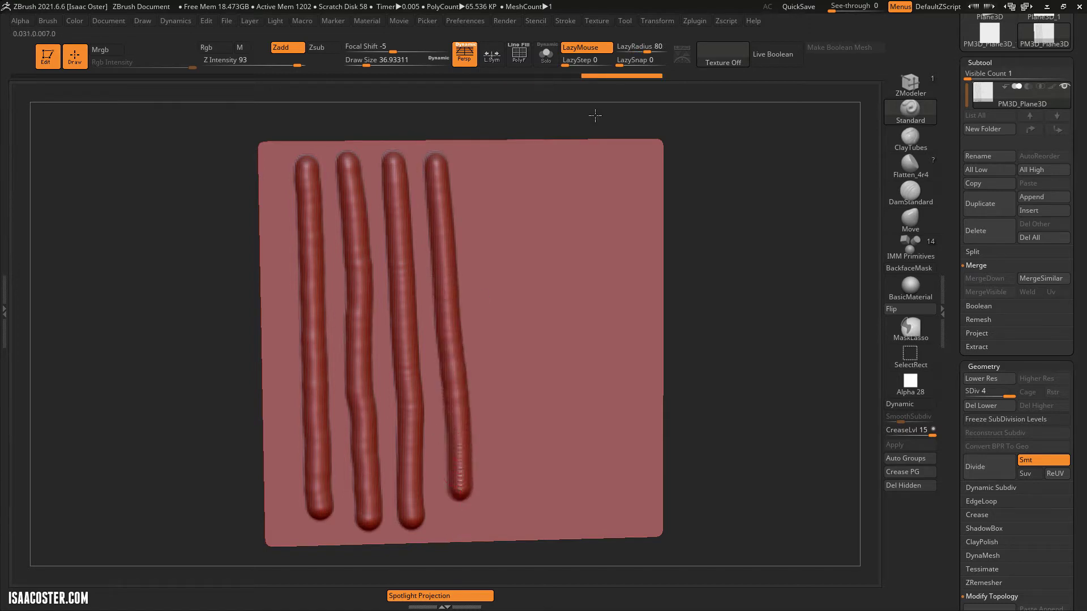
Set LazyRadius to 21 and LazyStep to about 1.11, and paint a fifth vertical stroke with widely spaced dabs.
left_click_drag(643, 47, 615, 45)
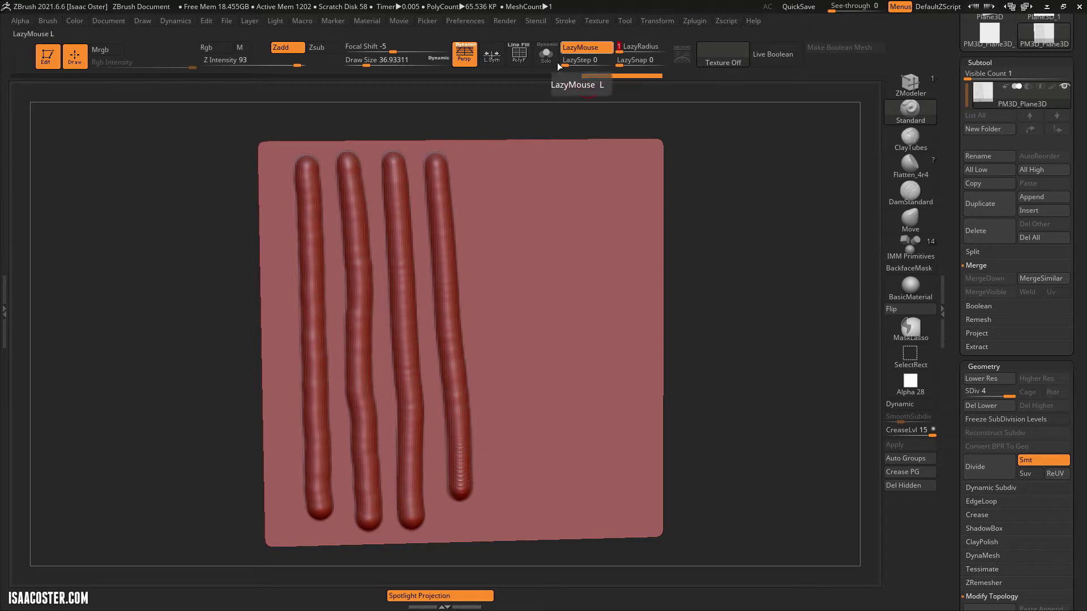
left_click(589, 47)
left_click(581, 48)
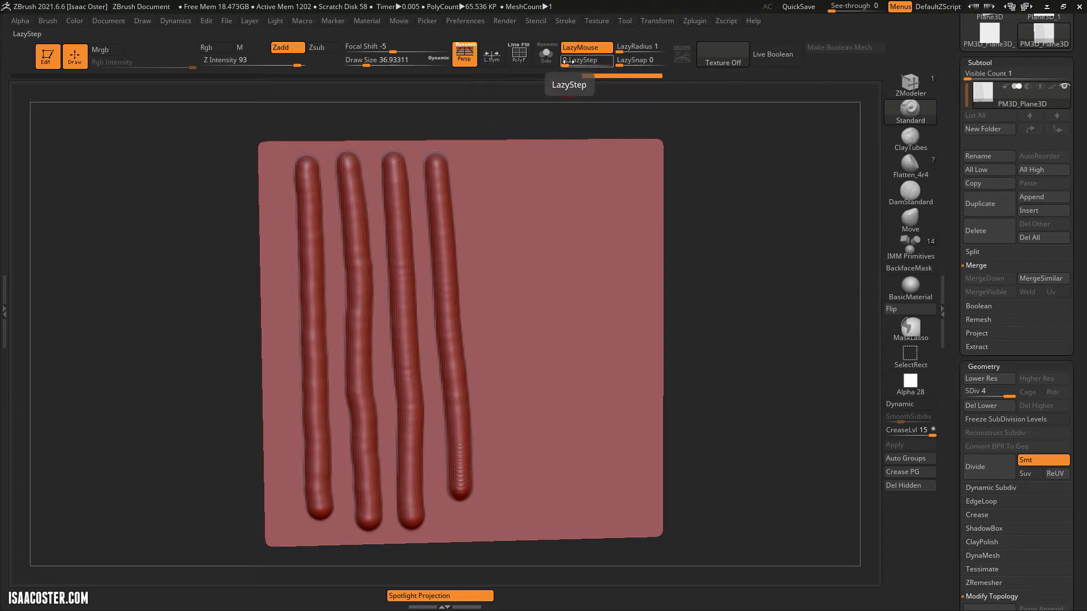
left_click(628, 43)
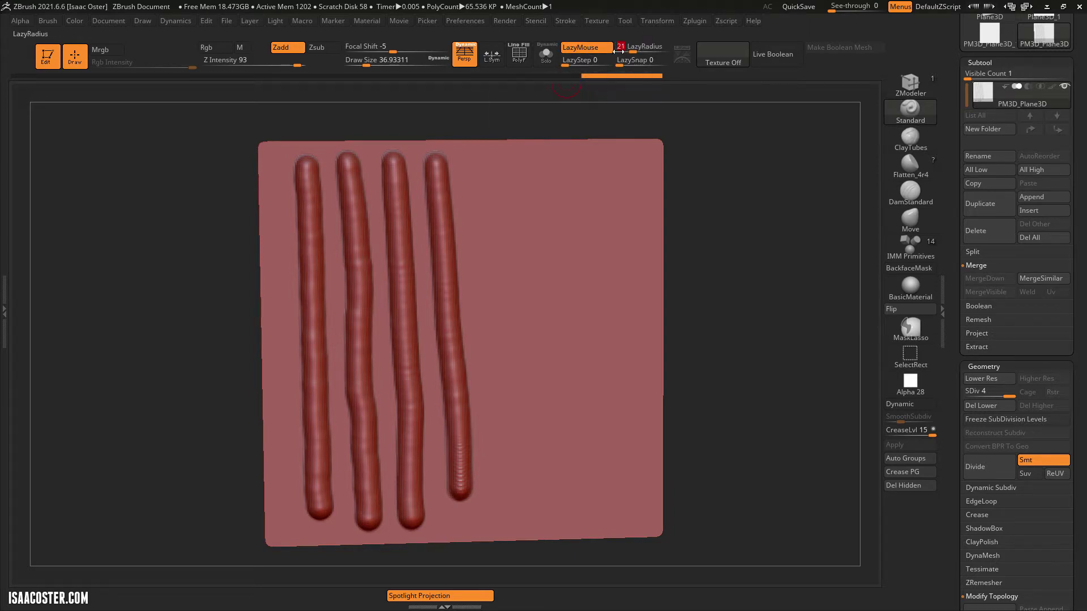
left_click_drag(567, 66, 580, 66)
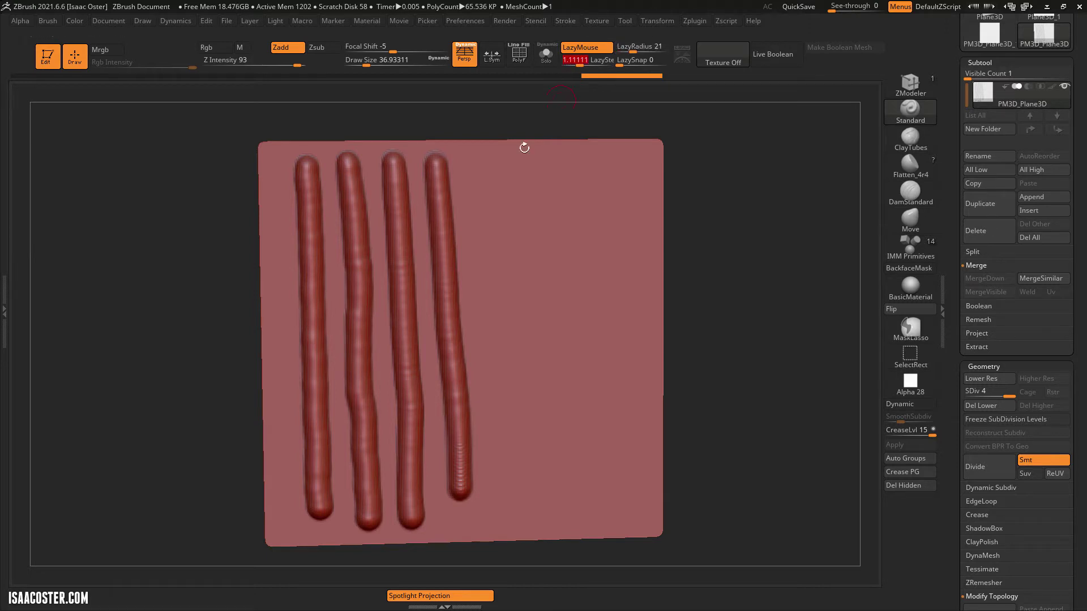
mouse_move(486, 163)
left_mouse_down()
mouse_move(513, 447)
mouse_move(533, 502)
left_mouse_up()
left_click_drag(717, 206, 686, 222)
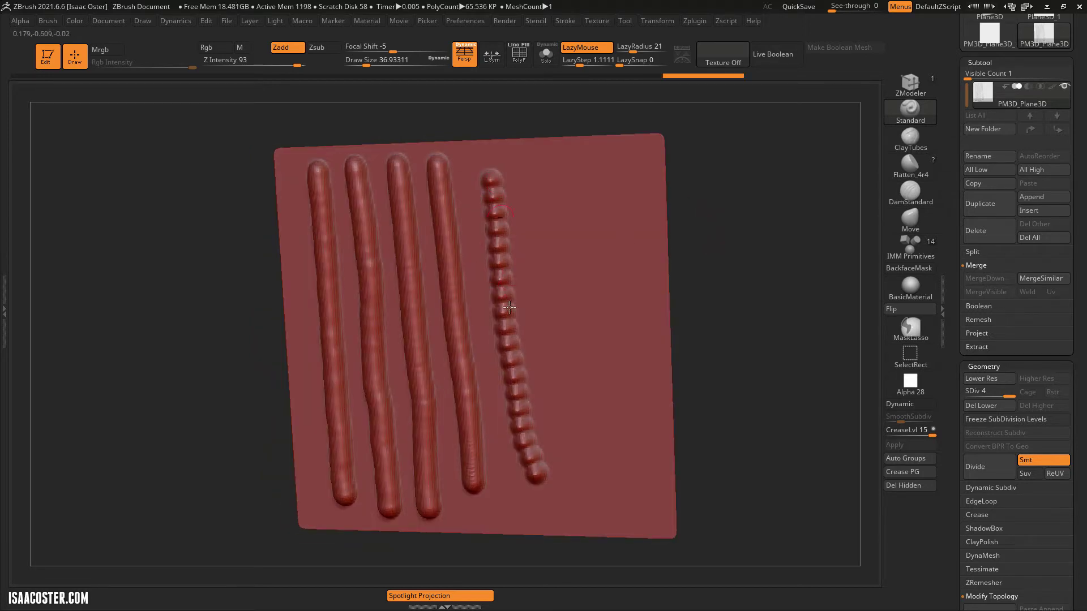
left_click_drag(695, 338, 614, 302)
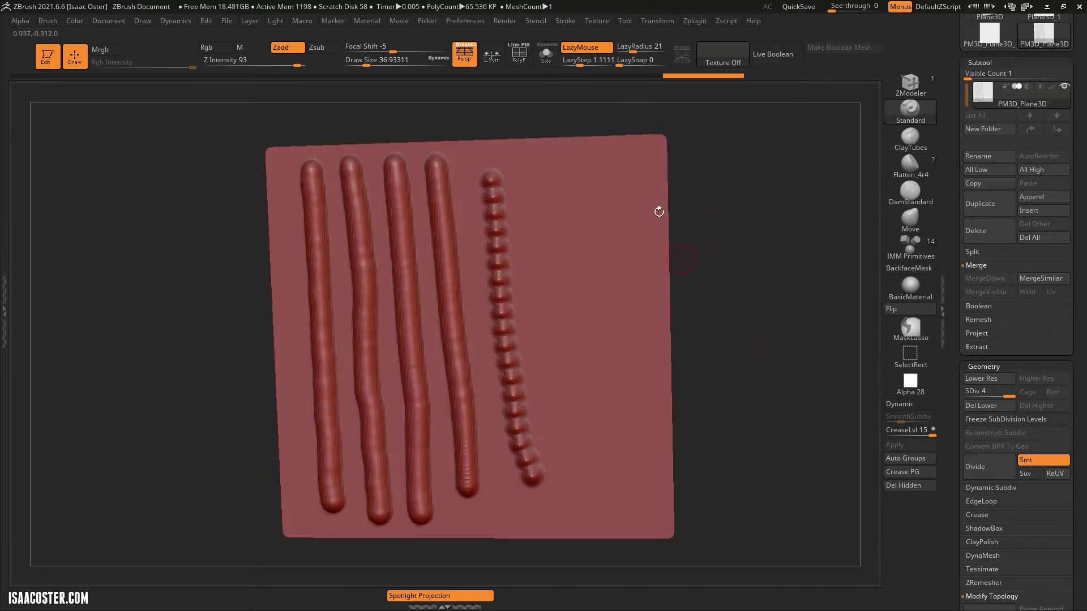
Undo all the vertical strokes and, with LazyStep set to 0, paint one long zigzag stroke across the plane.
left_click_drag(579, 65, 574, 66)
key("ctrl+z")
key("ctrl+z")
key("ctrl+z")
key("ctrl+z")
key("ctrl+z")
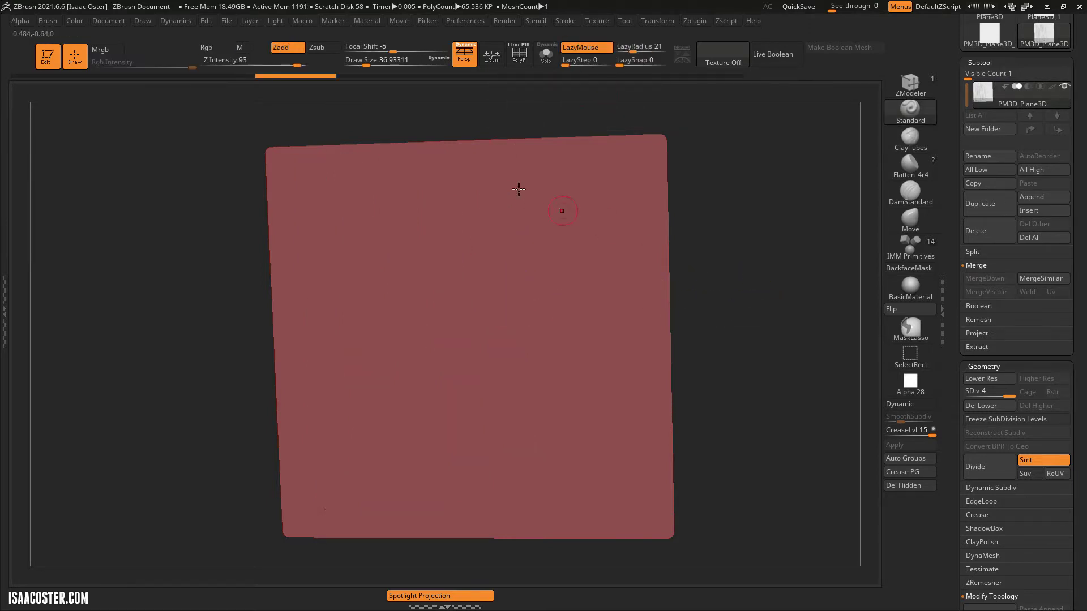
key("ctrl+z")
mouse_move(500, 167)
left_mouse_down()
mouse_move(433, 190)
mouse_move(314, 331)
mouse_move(581, 211)
mouse_move(414, 357)
mouse_move(405, 445)
mouse_move(594, 357)
mouse_move(480, 504)
left_mouse_up()
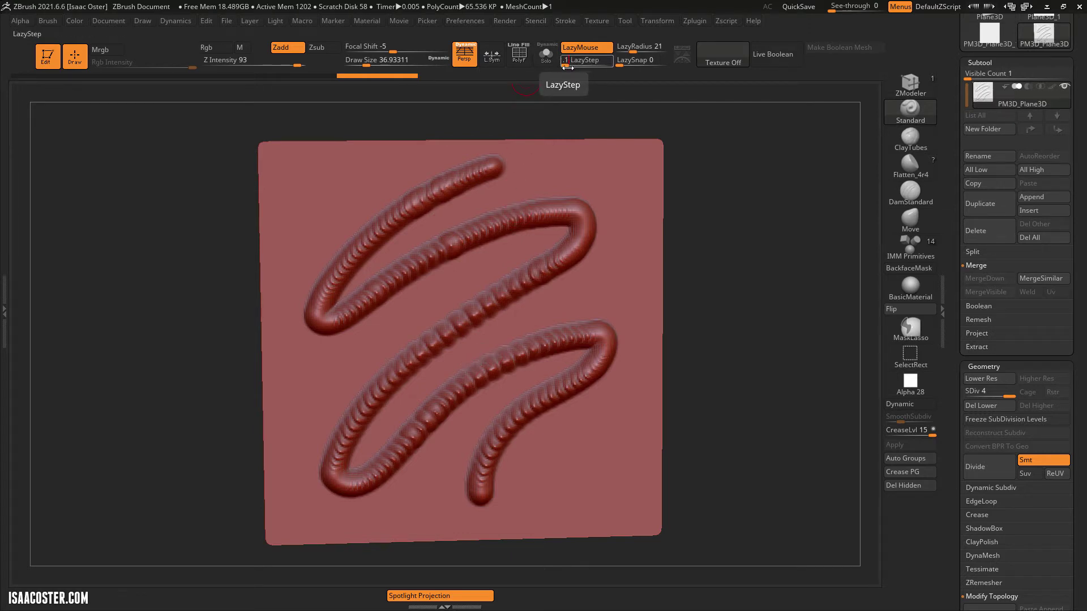
Undo the zigzag, set LazyStep to 0.1, and paint a new zigzag stroke across the plane.
key("ctrl+z")
left_click_drag(720, 290, 734, 291)
mouse_move(373, 180)
left_mouse_down()
mouse_move(339, 198)
mouse_move(304, 306)
mouse_move(451, 208)
mouse_move(572, 190)
mouse_move(438, 285)
mouse_move(338, 431)
mouse_move(574, 256)
mouse_move(569, 311)
mouse_move(474, 478)
mouse_move(605, 375)
mouse_move(565, 489)
left_mouse_up()
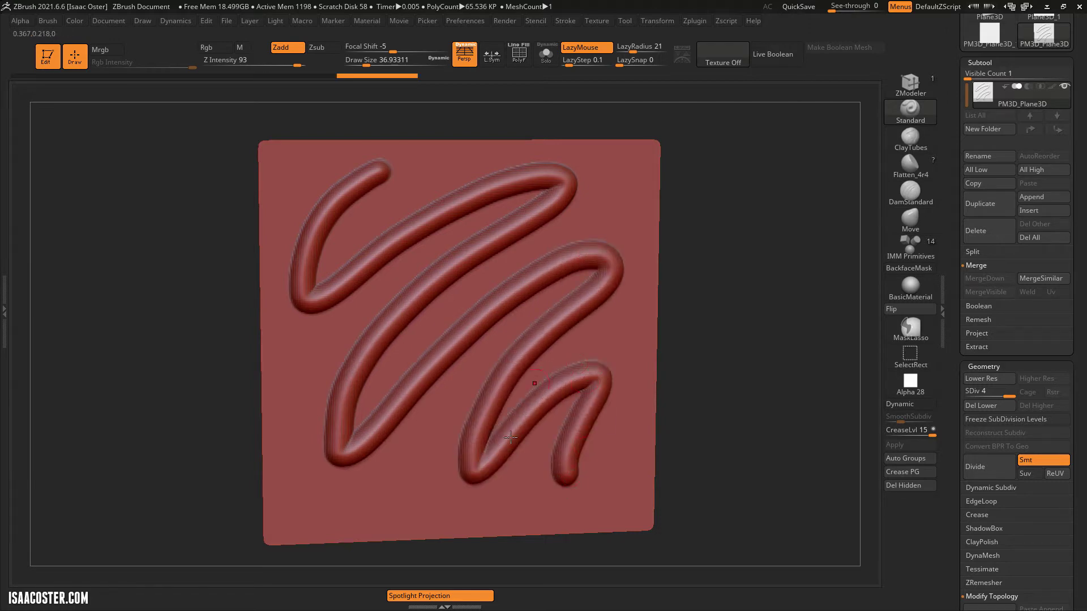
Undo the zigzag and paint overlapping straight strokes that form a triangle on the plane.
left_click_drag(325, 174, 338, 187)
left_click_drag(715, 218, 662, 148)
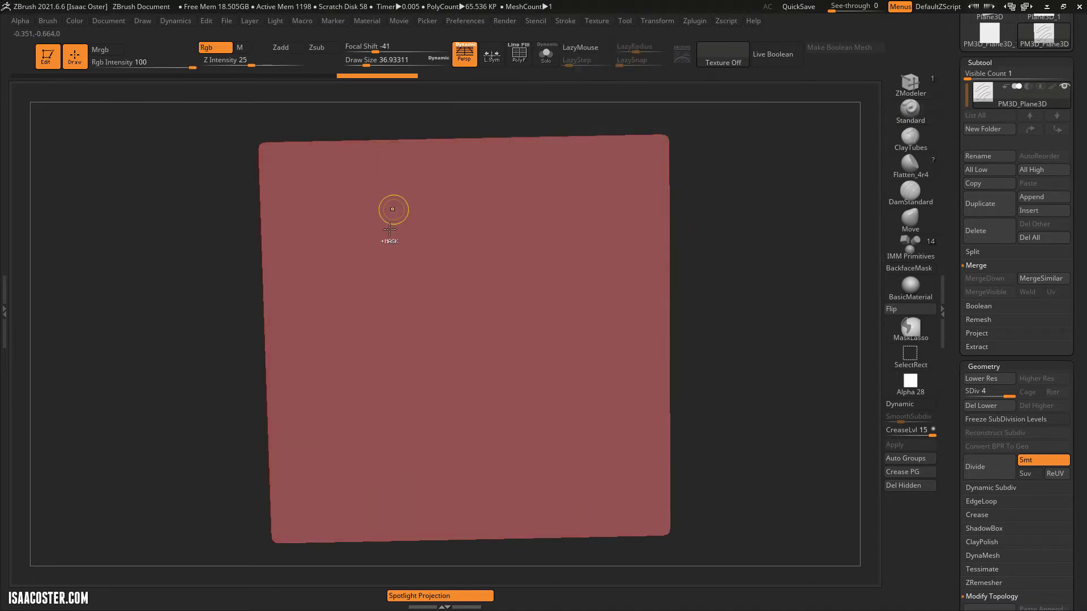
key("ctrl+z")
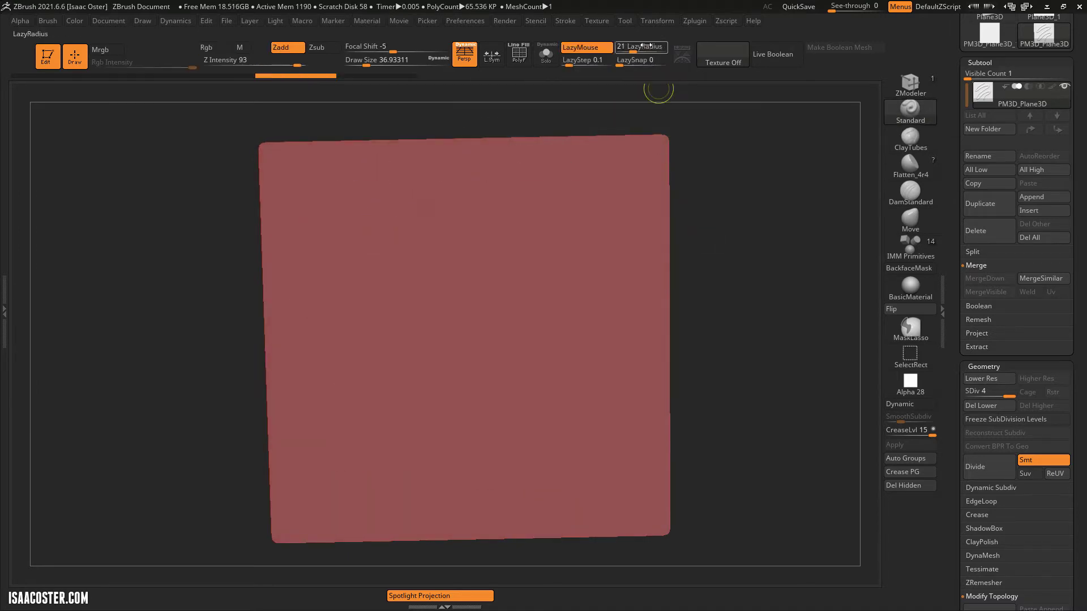
mouse_move(322, 216)
left_mouse_down()
mouse_move(336, 445)
mouse_move(527, 384)
left_mouse_up()
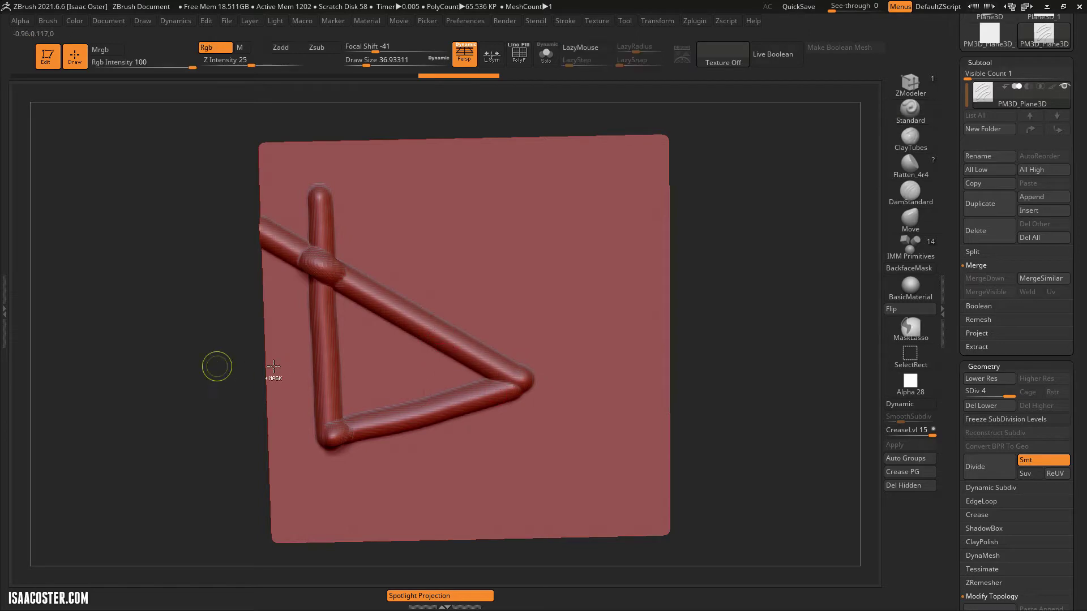
Undo the overlapping triangle strokes and switch to the Layer brush.
key("ctrl+z")
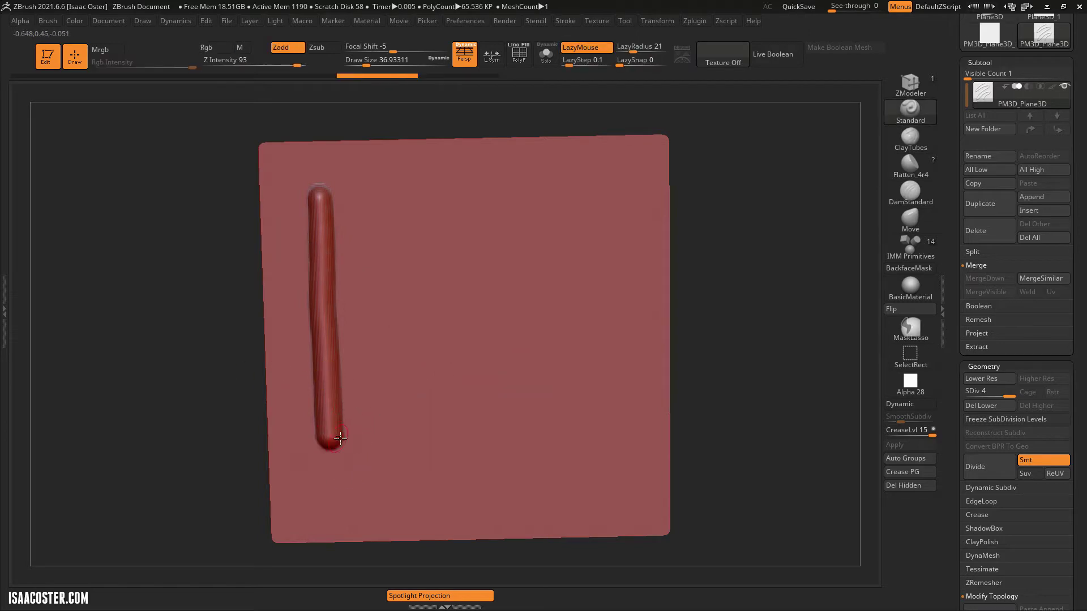
left_click(907, 115)
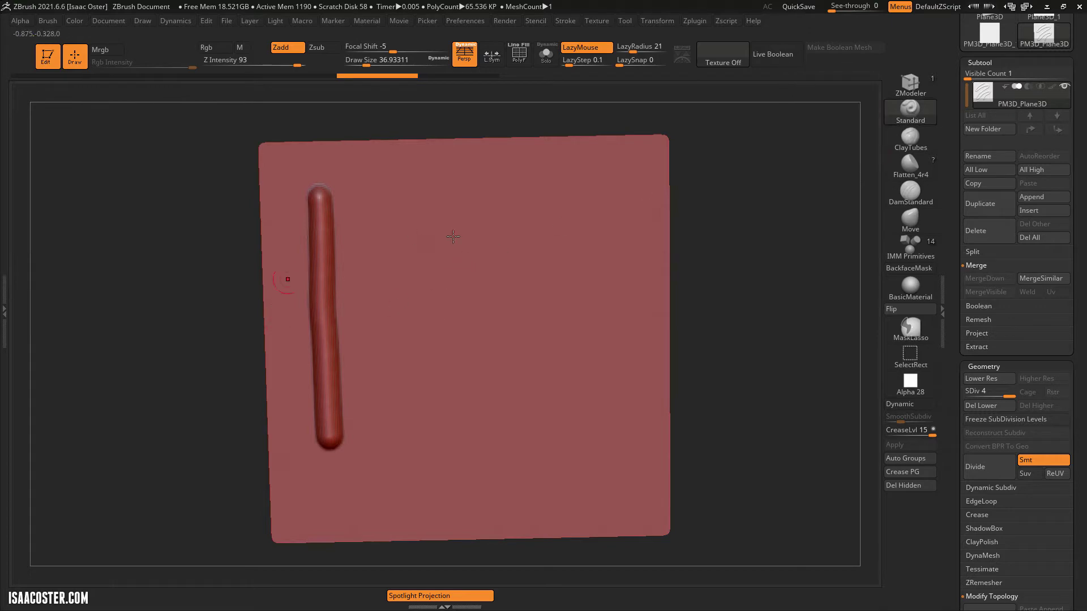
left_click(908, 118)
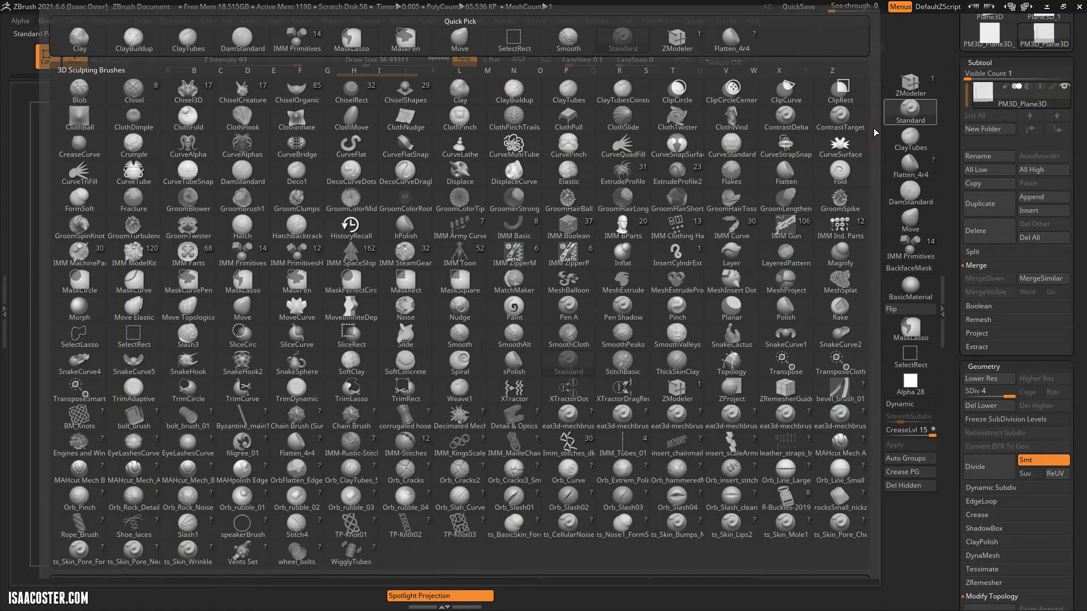
left_click(755, 259)
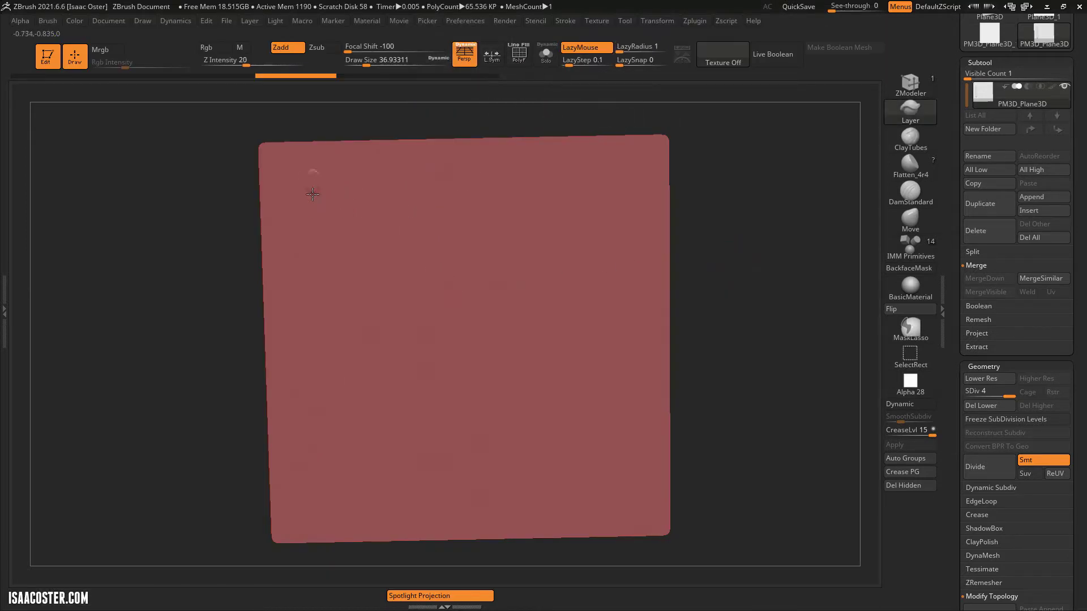
Set the Layer brush's Z Intensity to 54 and paint a vertical stroke joined at its lower end by a horizontal one.
key("ctrl+z")
left_click_drag(247, 64, 275, 66)
left_click_drag(306, 224, 333, 406)
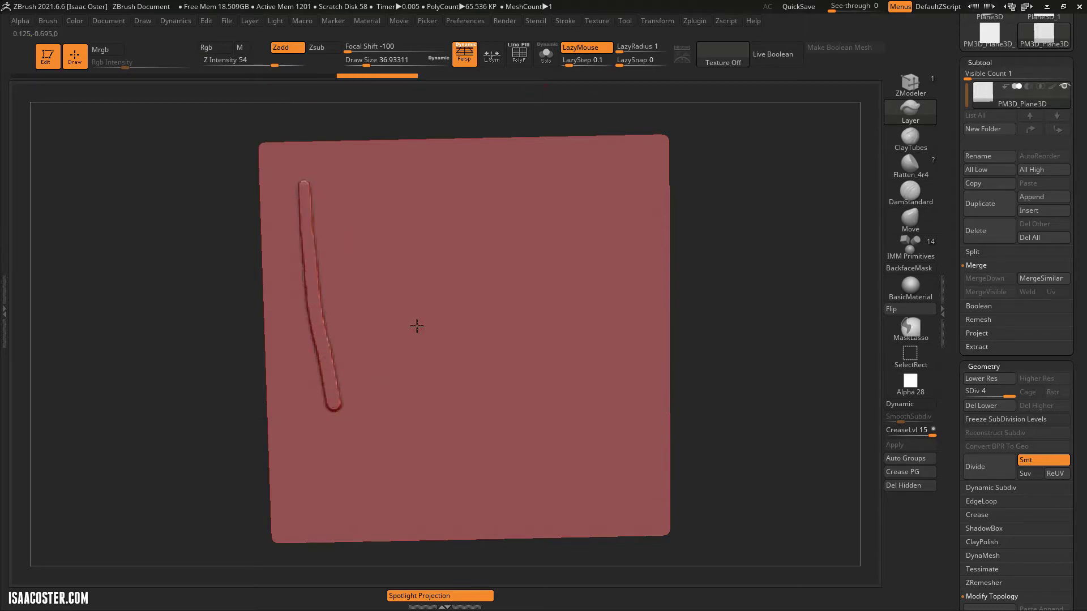
left_click_drag(415, 391, 512, 375)
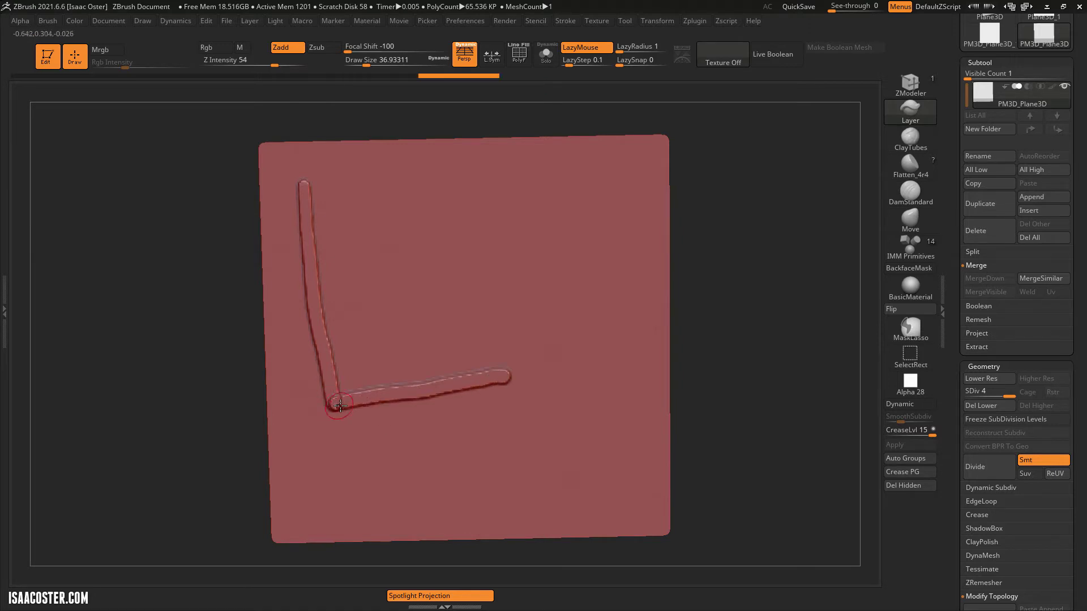
left_click(909, 107)
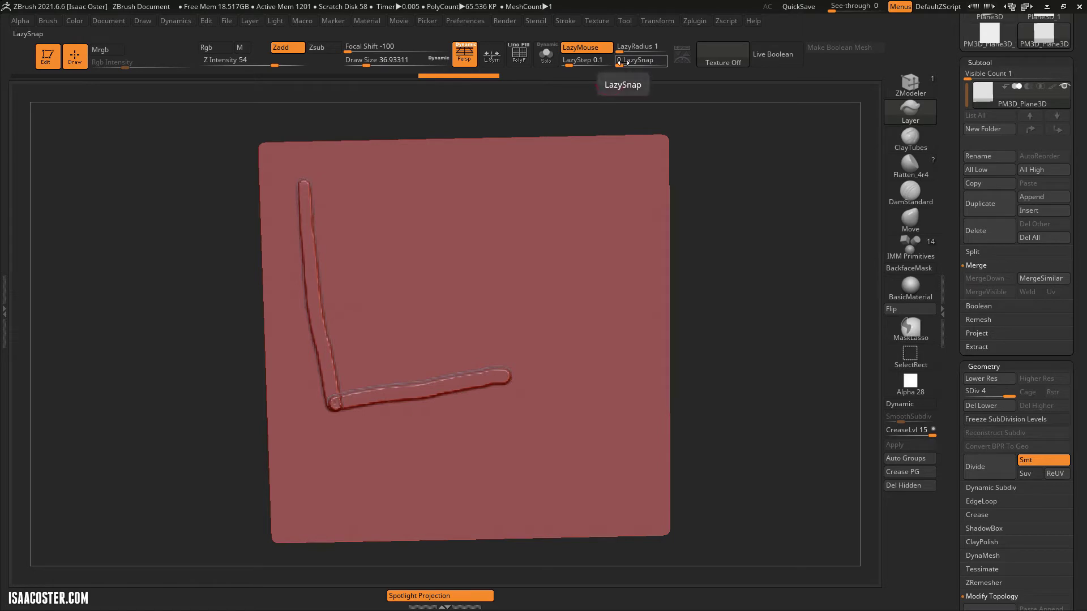
Set LazySnap to 38 and paint another L shape from a vertical stroke continued by a horizontal one.
left_click_drag(626, 60, 646, 60)
mouse_move(438, 179)
left_mouse_down()
mouse_move(446, 317)
mouse_move(589, 315)
left_mouse_up()
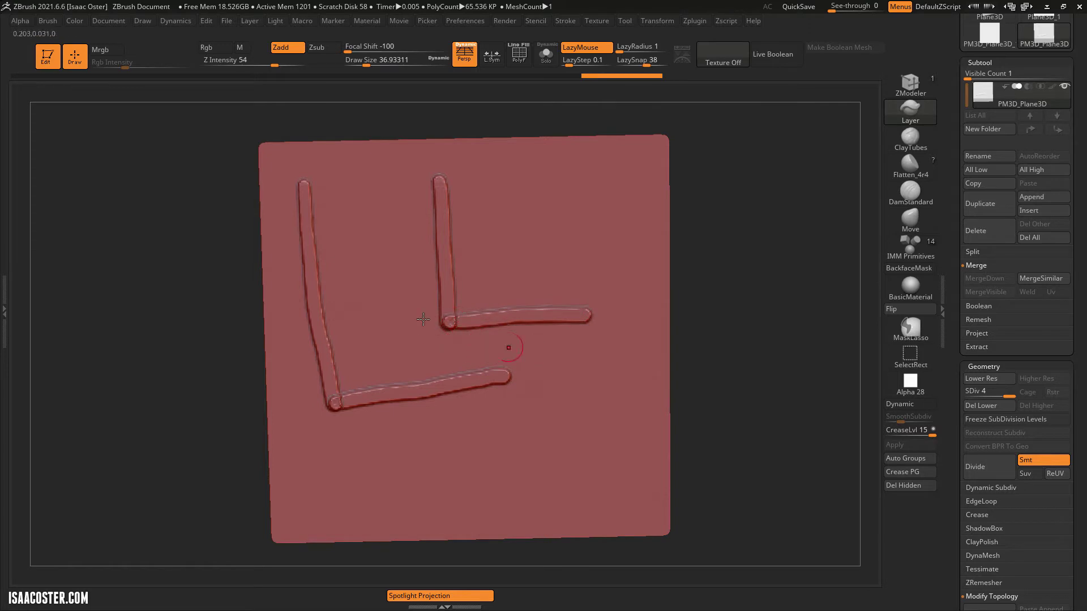
mouse_move(709, 327)
left_mouse_down()
mouse_move(701, 305)
mouse_move(734, 295)
left_mouse_up()
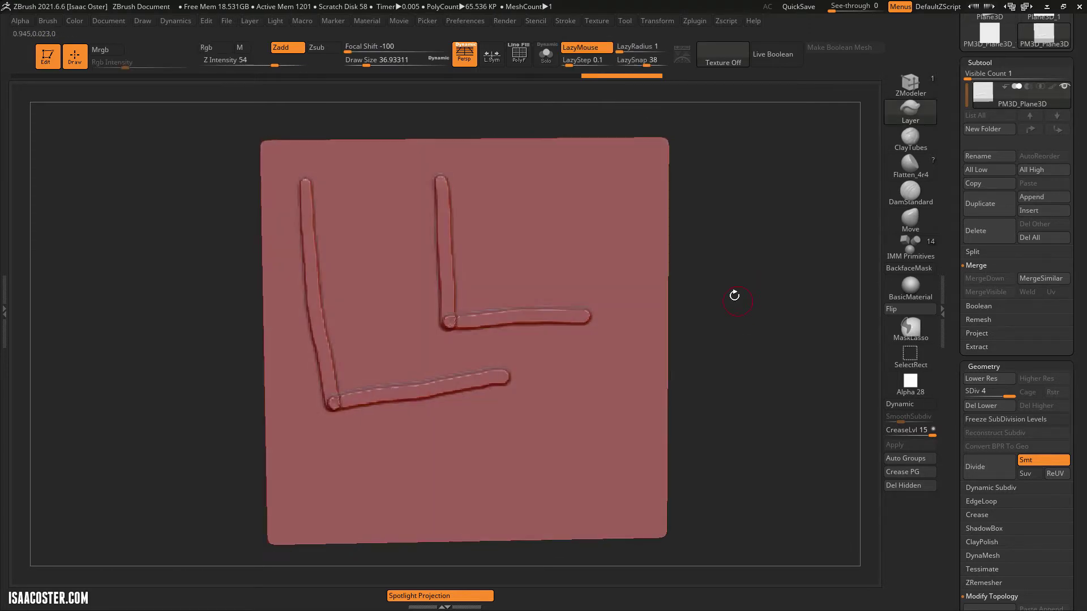
Set LazySnap to 3, leaving LazyStep at 0.1, and open the Stroke settings briefly.
left_click_drag(639, 56, 568, 65)
left_click(584, 59)
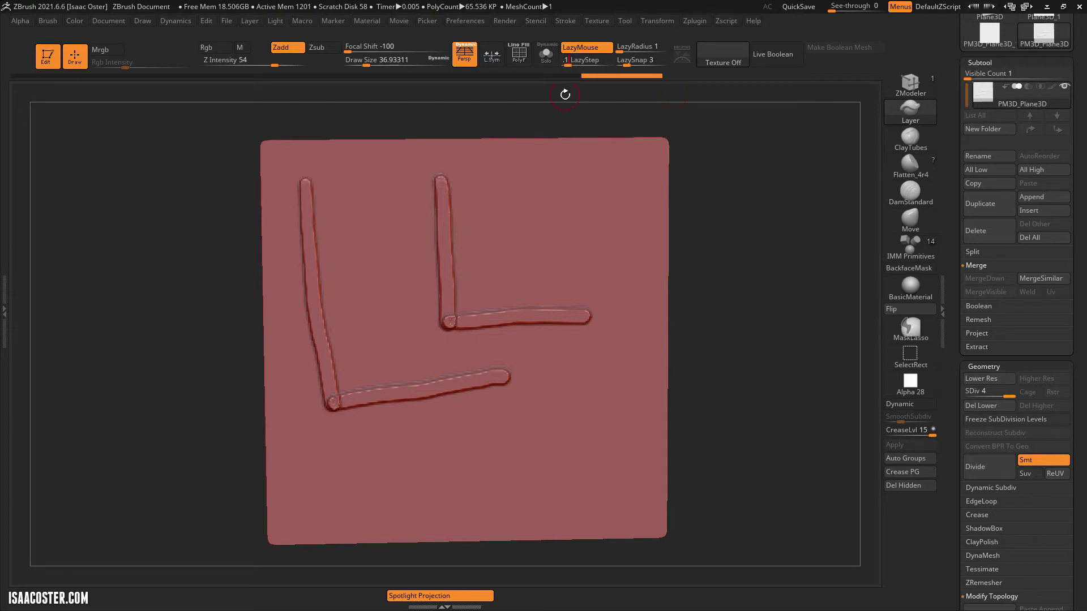
left_click_drag(800, 188, 797, 186)
left_click(567, 22)
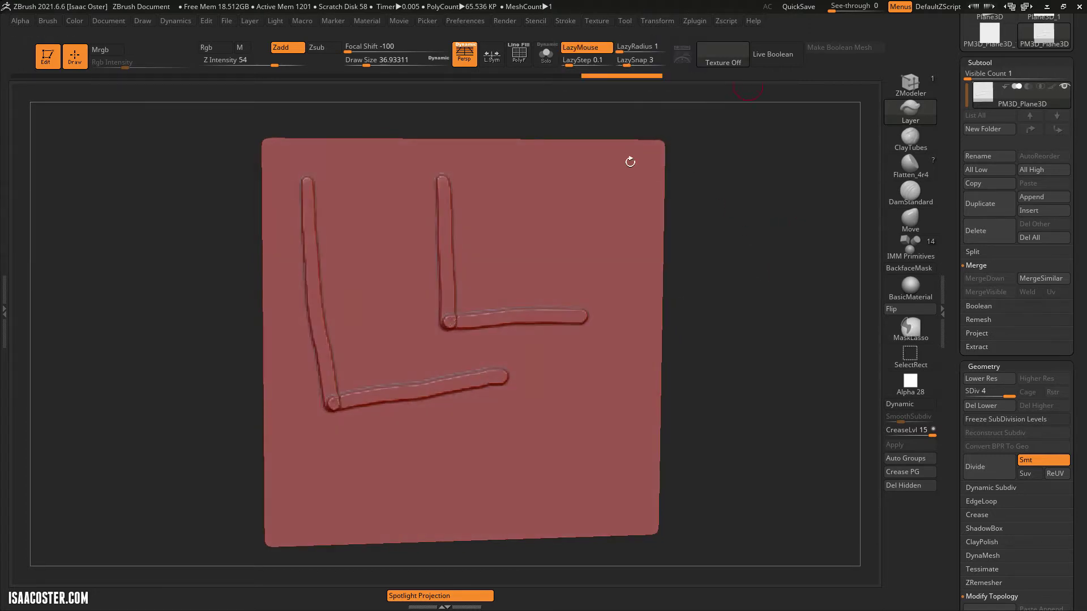
left_click_drag(732, 341, 691, 300)
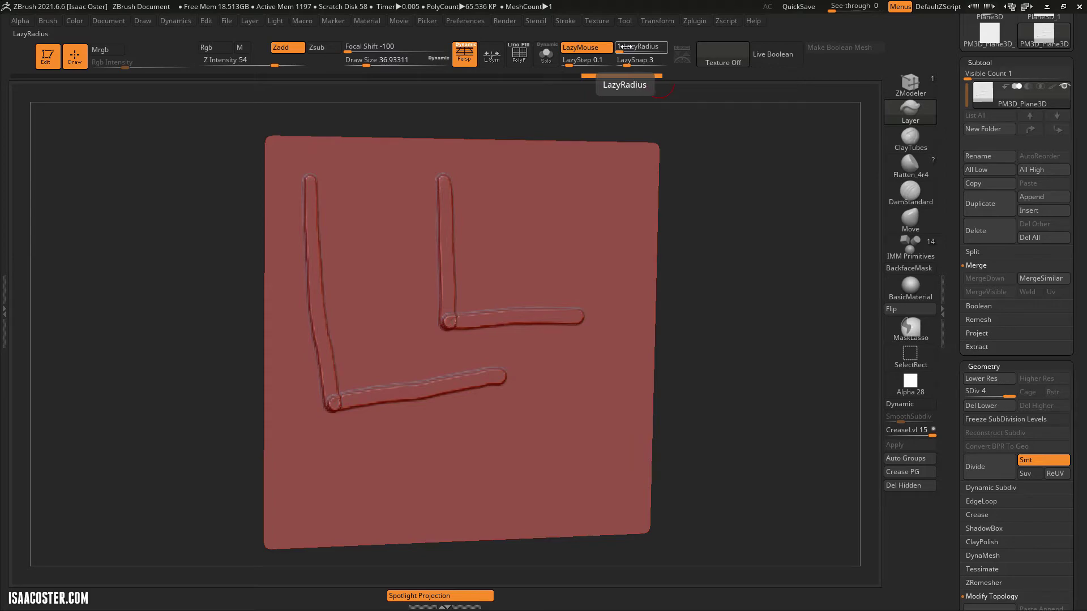
Undo all the Layer brush strokes and switch back to the Standard brush.
key("ctrl+z")
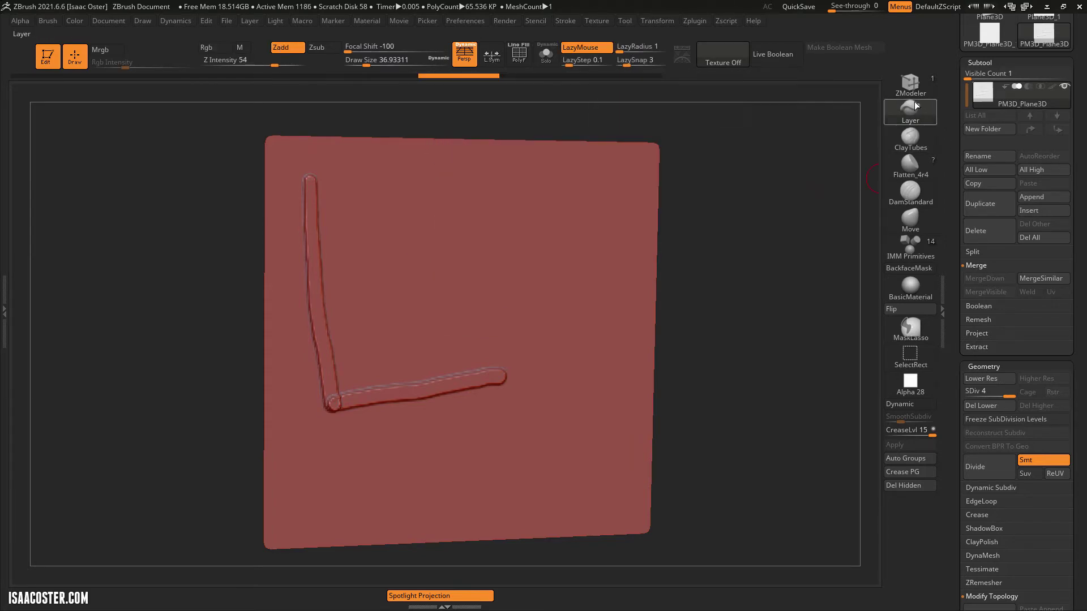
left_click(915, 106)
left_click(684, 42)
key("ctrl+z")
key("ctrl+z")
Bring up the quick pop-up of brush and draw settings over the empty plane.
left_click_drag(232, 224, 218, 241)
left_click_drag(750, 223, 782, 231)
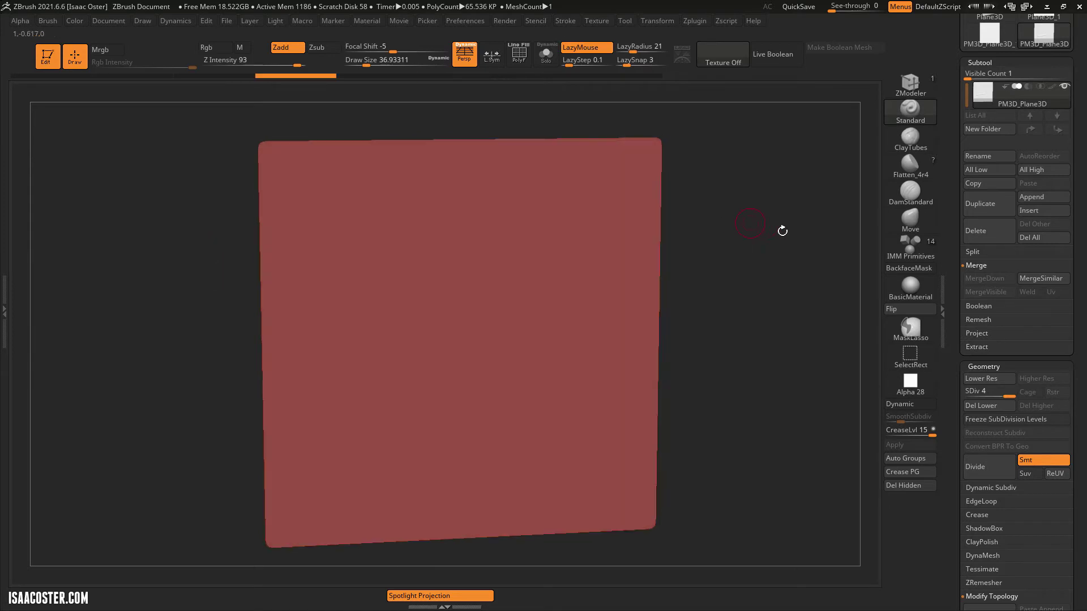
left_click_drag(660, 278, 685, 300)
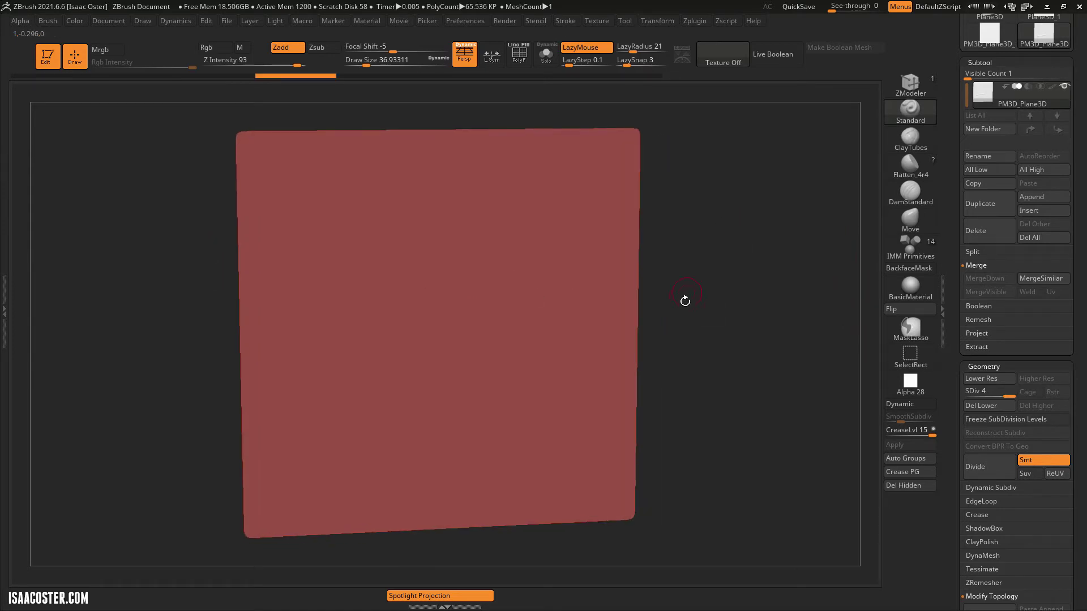
key("space")
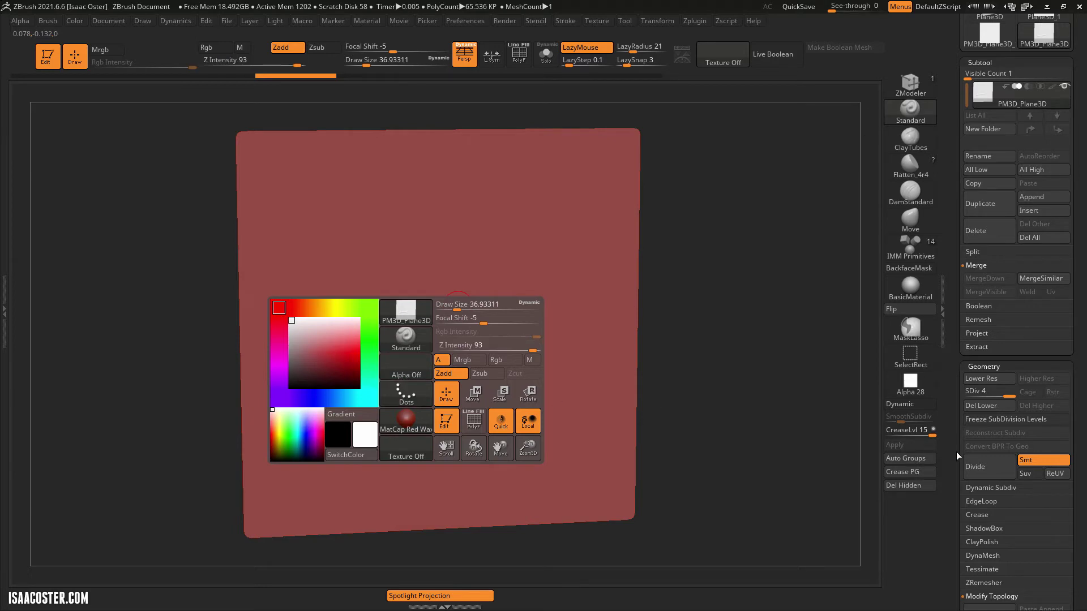
key("space")
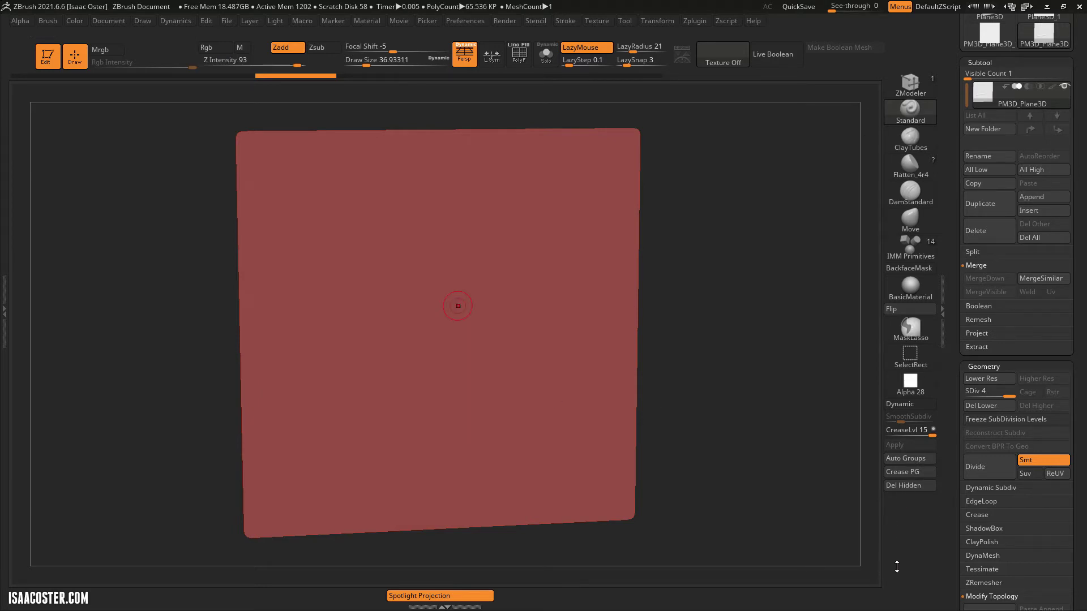
key("space")
left_click_drag(717, 441, 737, 401)
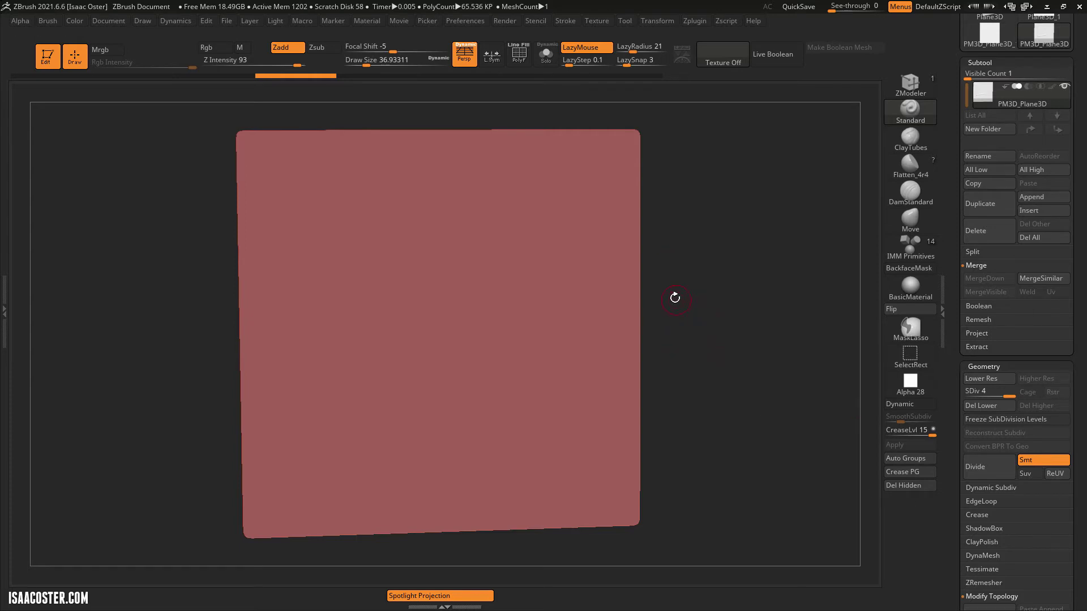
Switch the stroke type to FreeHand, paint a downward test stroke on the plane and undo it.
key("space")
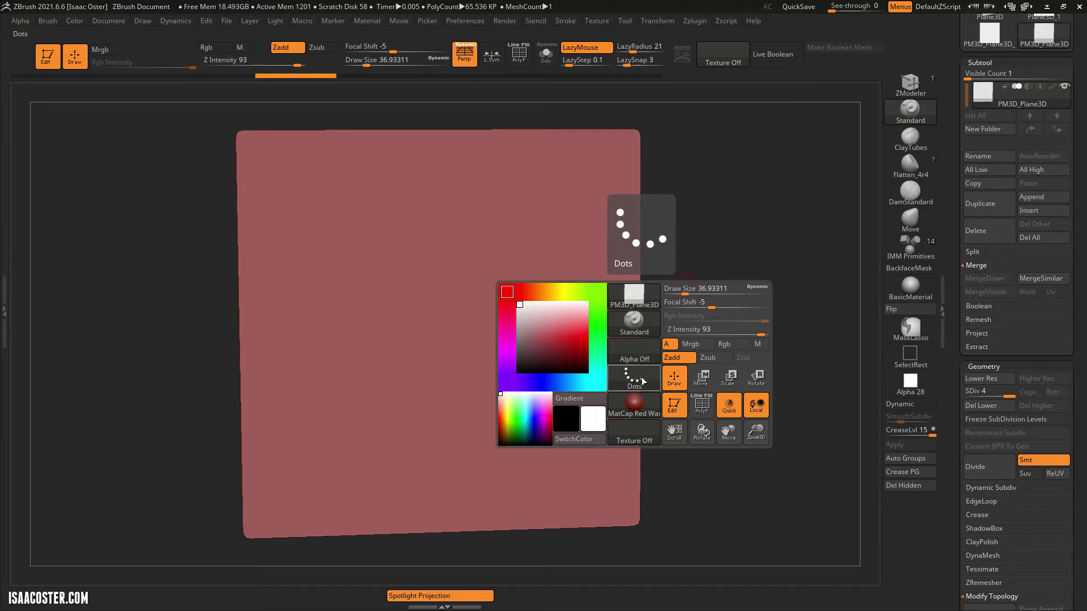
left_click(643, 381)
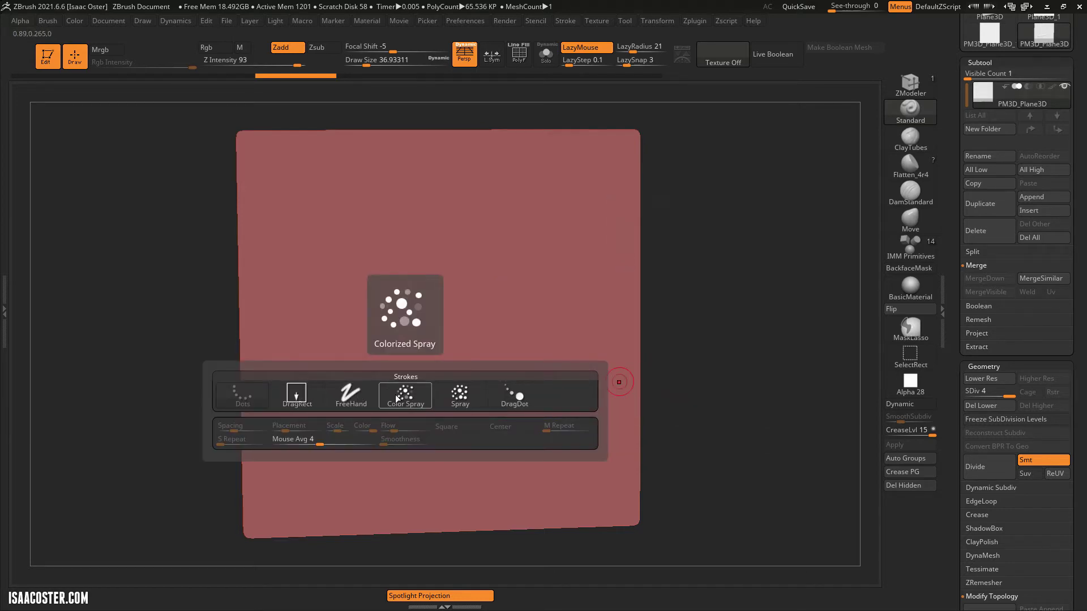
left_click(350, 394)
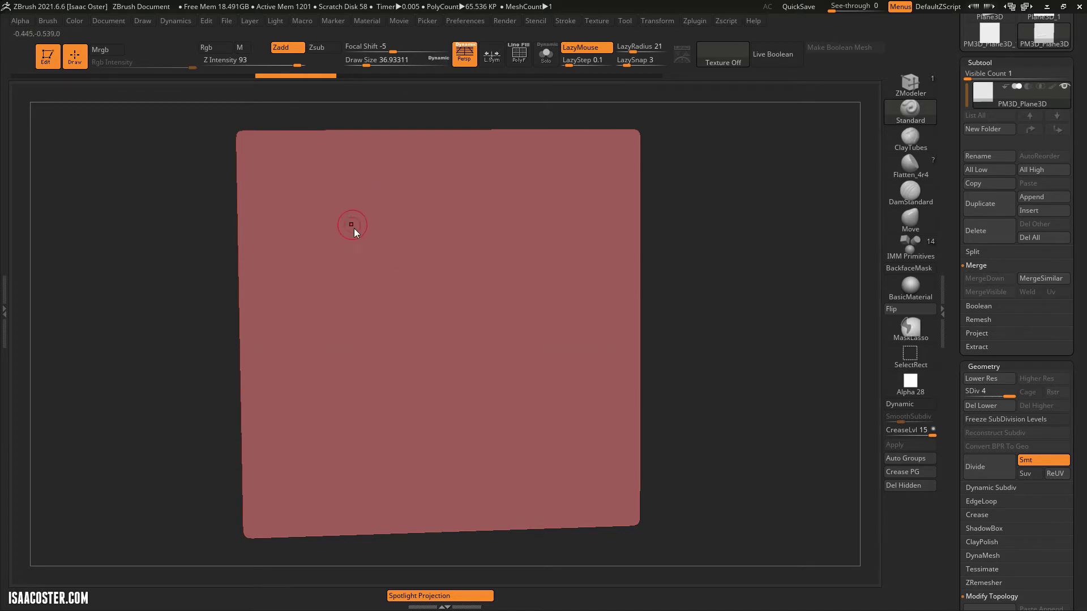
mouse_move(382, 181)
left_mouse_down()
mouse_move(320, 240)
mouse_move(334, 310)
mouse_move(560, 221)
mouse_move(412, 404)
left_mouse_up()
key("ctrl+z")
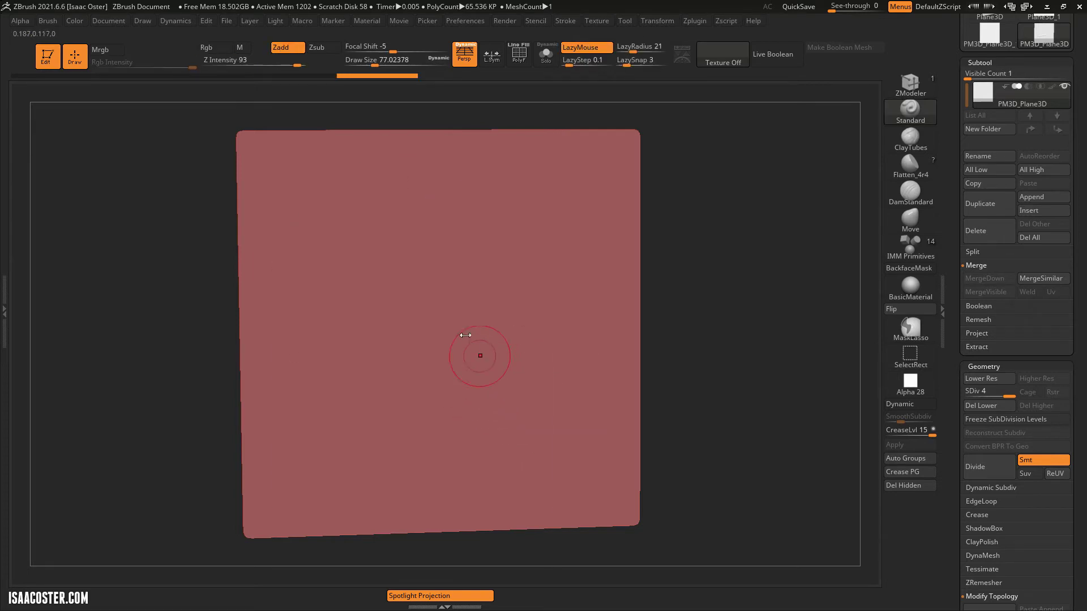
Set the draw size to about 77, choose the DragRect stroke and pull three round bumps out of the plane.
key("space")
left_click(414, 433)
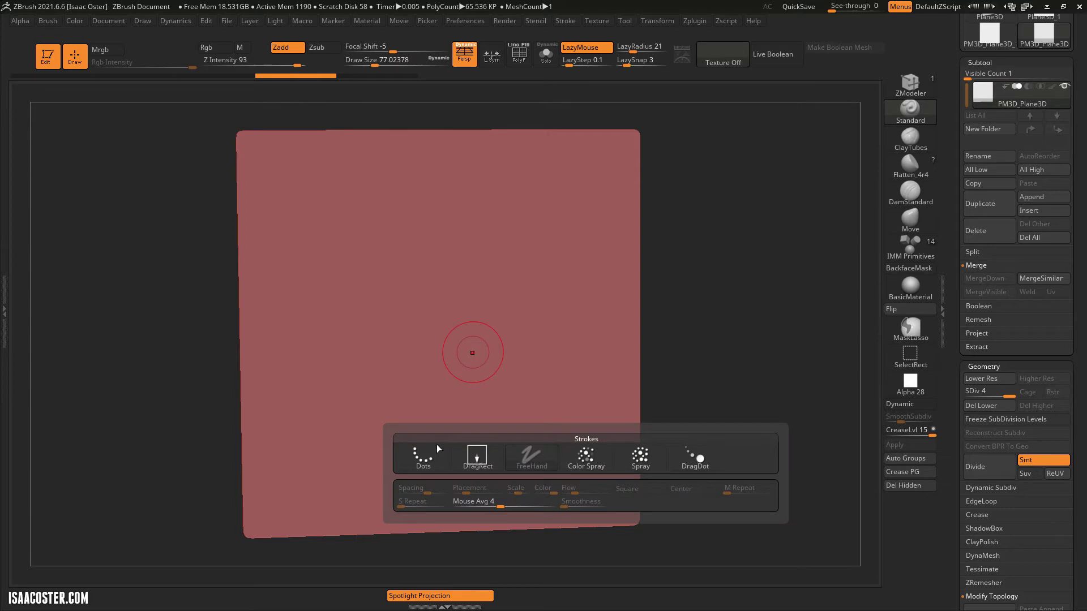
left_click(477, 452)
mouse_move(374, 296)
left_mouse_down()
mouse_move(396, 353)
mouse_move(424, 374)
left_mouse_up()
mouse_move(534, 229)
left_mouse_down()
mouse_move(520, 390)
mouse_move(436, 509)
left_mouse_up()
mouse_move(772, 444)
left_mouse_down()
mouse_move(735, 381)
mouse_move(756, 412)
mouse_move(748, 442)
left_mouse_up()
Undo the three round DragRect bumps to clear the plane.
key("ctrl+z")
key("ctrl+z")
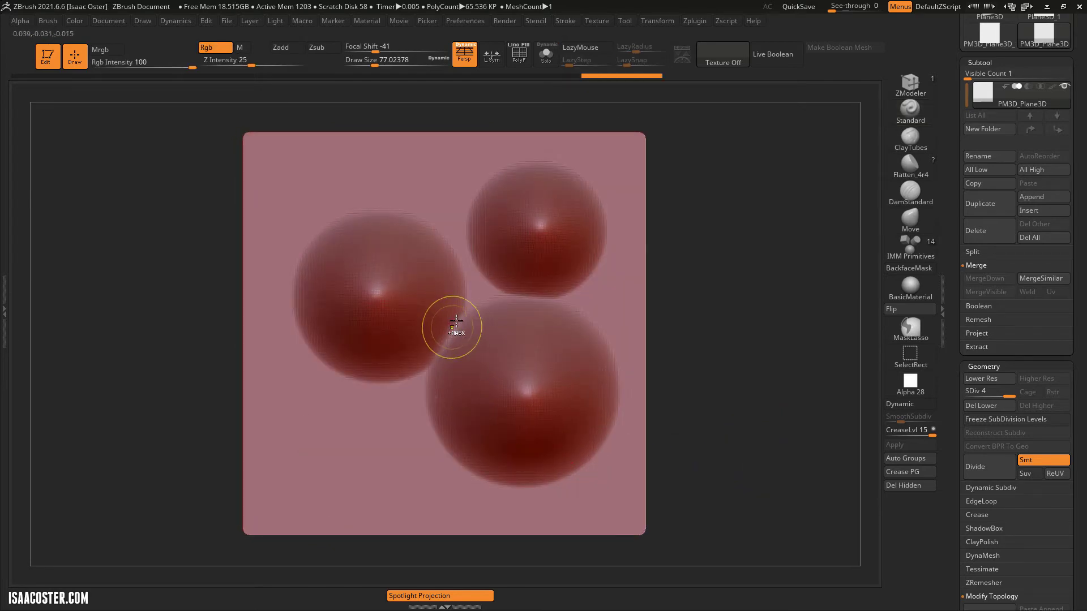
key("ctrl+z")
key("ctrl+z")
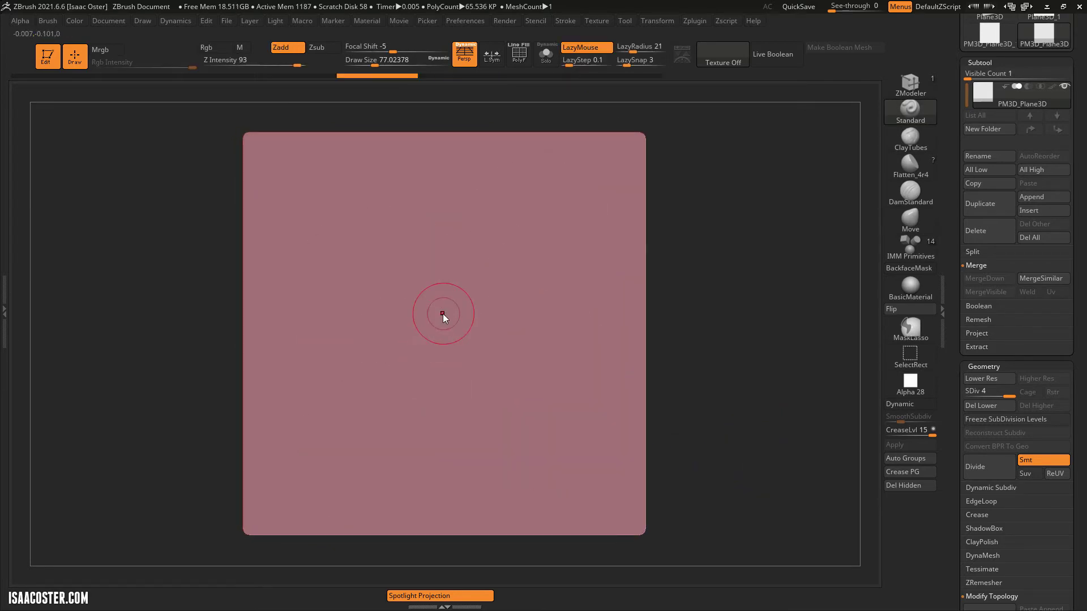
Assign the star-shaped Alpha 10 to the Standard brush and pull out four raised stars across the plane.
key("space")
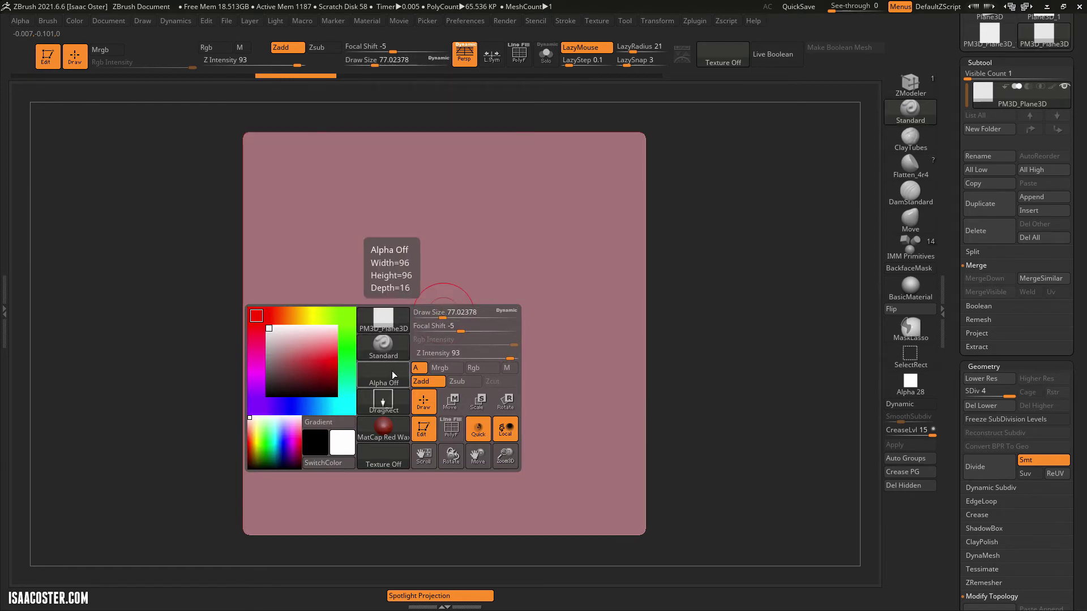
left_click(390, 374)
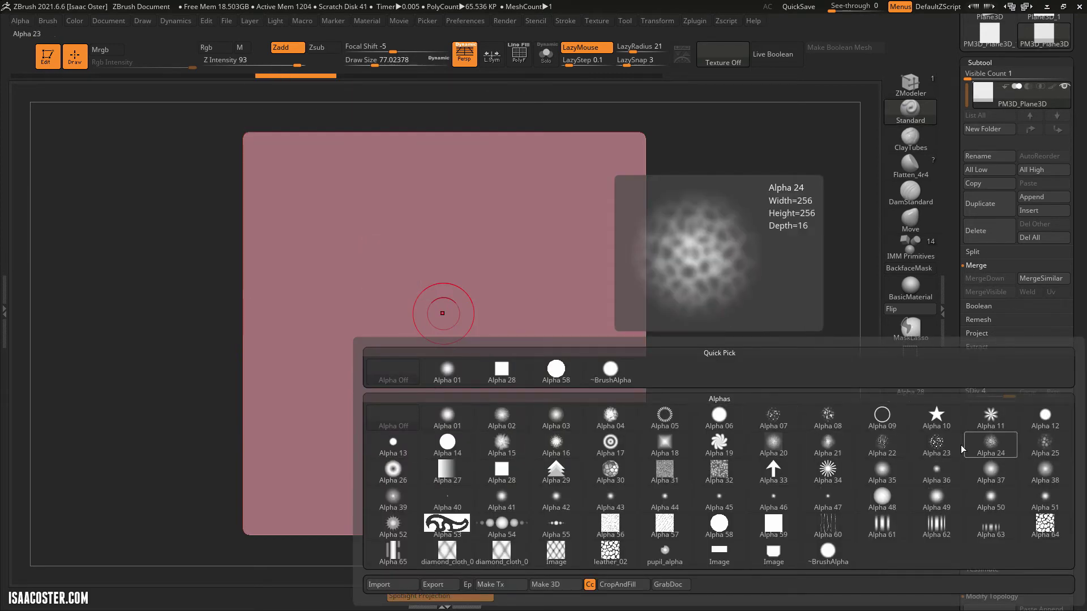
left_click_drag(377, 275, 414, 334)
mouse_move(474, 319)
left_mouse_down()
mouse_move(442, 383)
mouse_move(539, 242)
left_mouse_up()
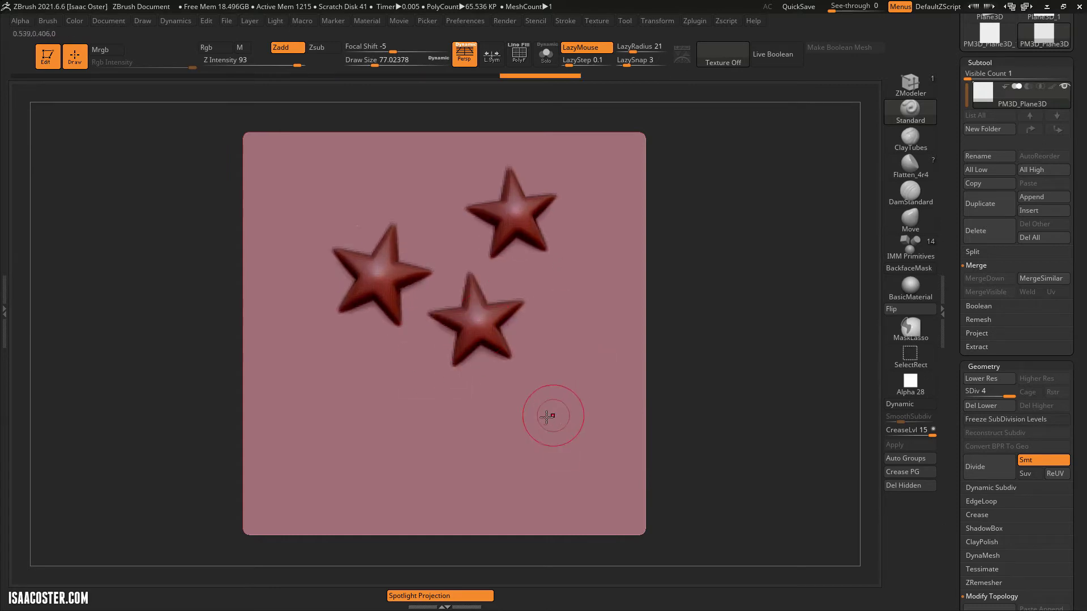
left_click_drag(421, 441, 421, 442)
Lower Focal Shift to -100 and pull out two smaller stars near the plane's left edge.
left_click_drag(791, 398, 733, 425)
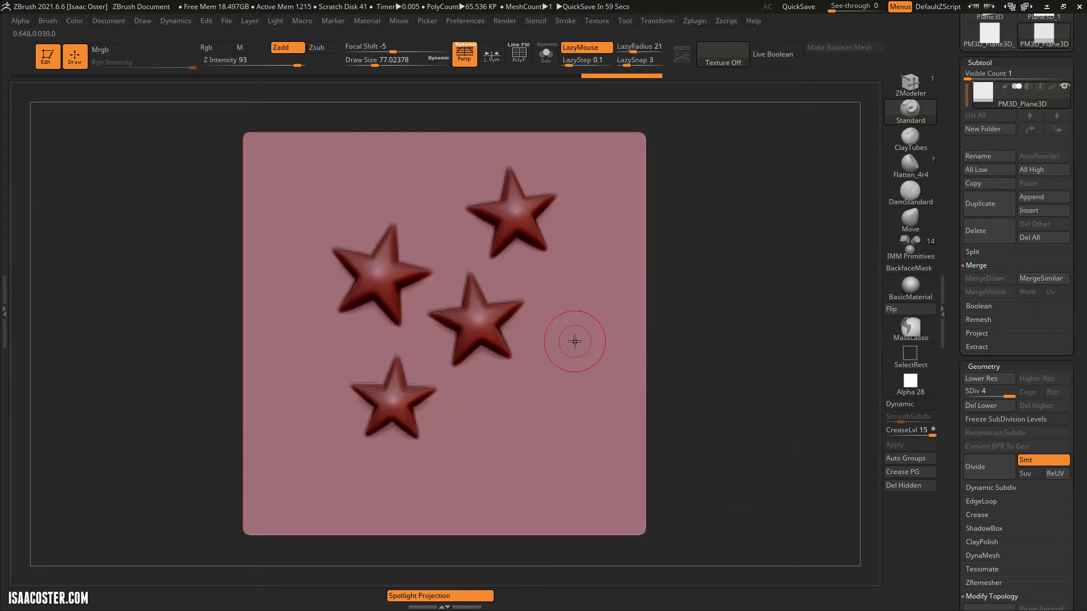
mouse_move(736, 232)
left_mouse_down()
mouse_move(754, 228)
mouse_move(759, 248)
left_mouse_up()
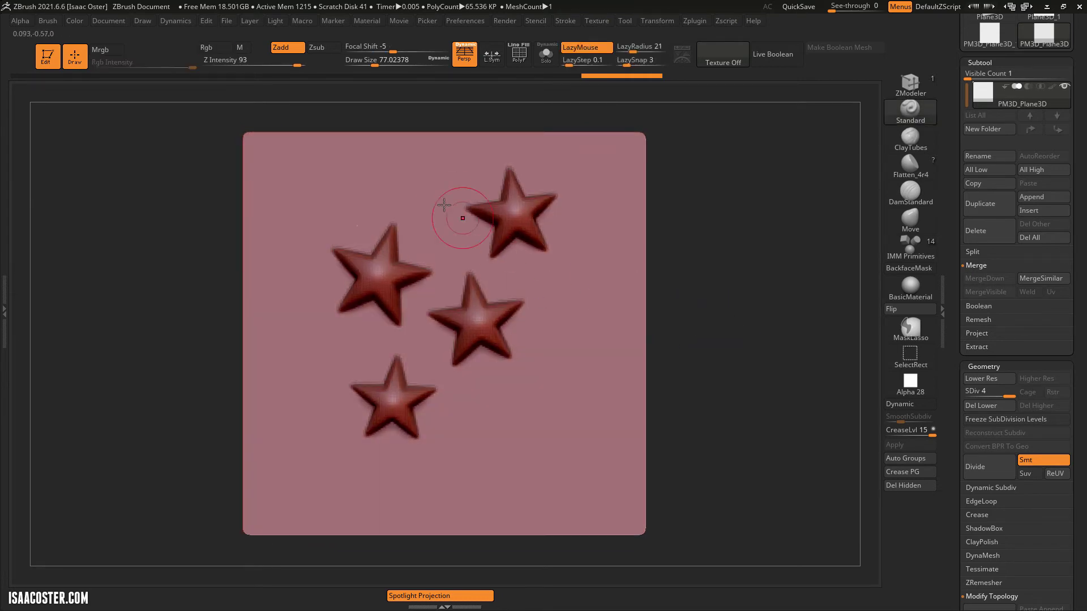
mouse_move(683, 351)
left_mouse_down()
mouse_move(681, 300)
mouse_move(604, 273)
left_mouse_up()
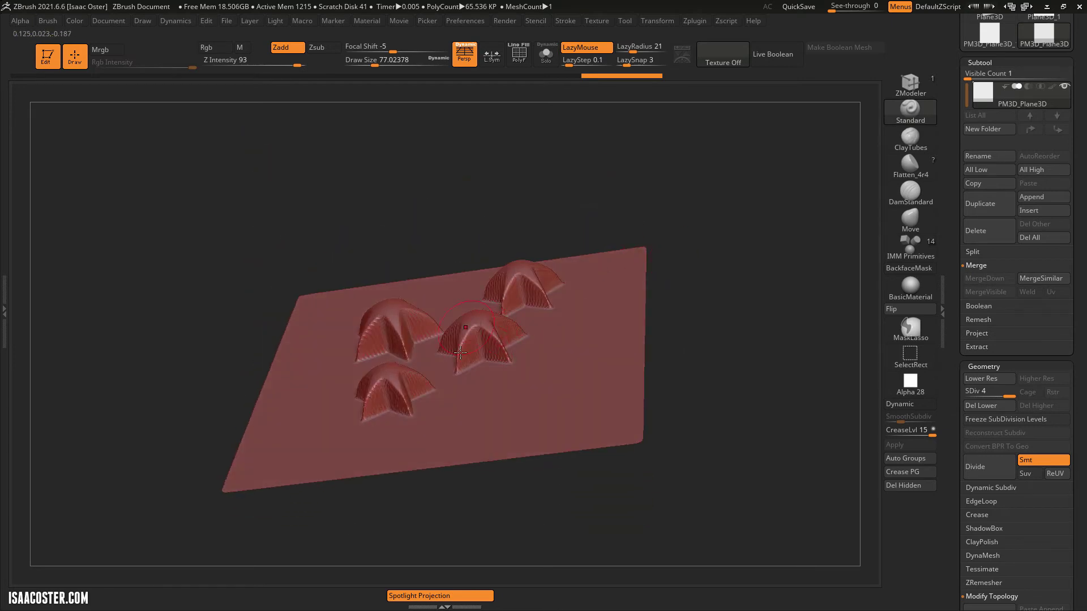
left_click_drag(692, 326, 604, 259)
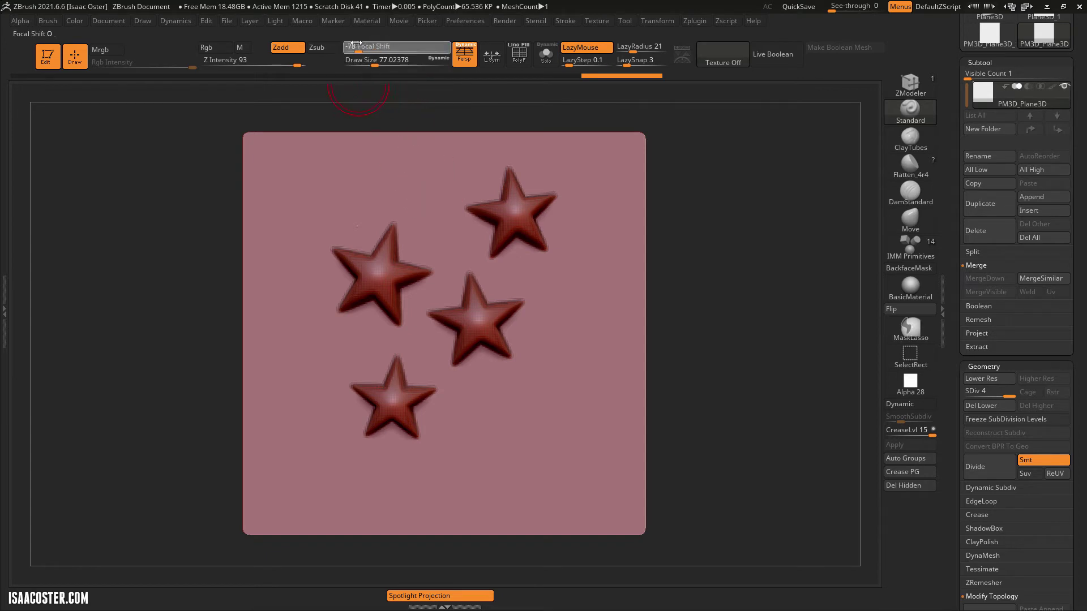
left_click_drag(311, 165, 340, 212)
mouse_move(189, 357)
left_mouse_down()
mouse_move(185, 272)
mouse_move(154, 226)
mouse_move(281, 333)
left_mouse_up()
left_click_drag(298, 369, 336, 305)
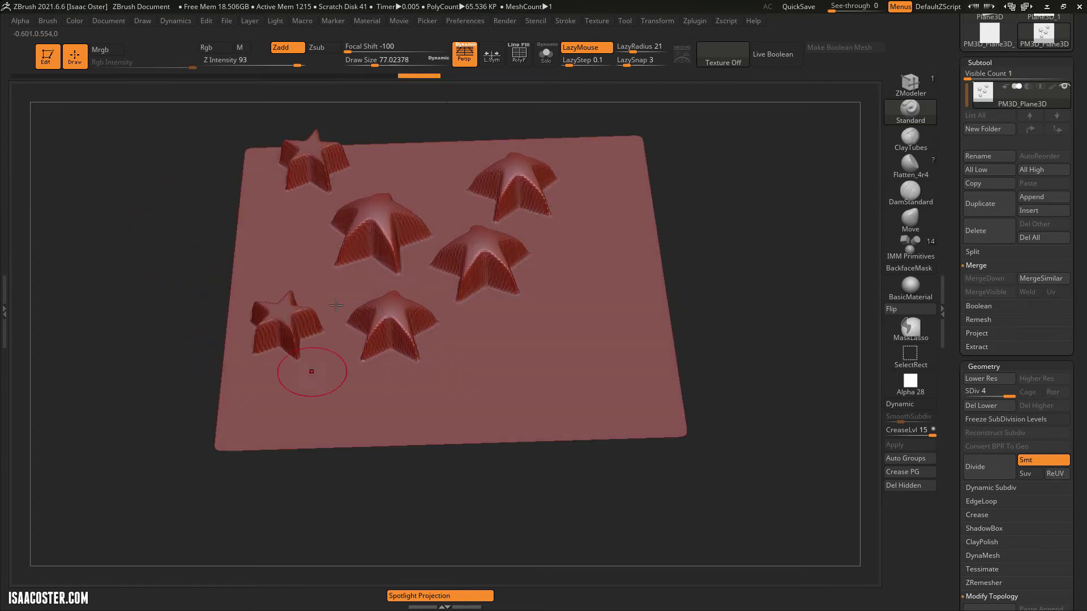
Raise Focal Shift to 55 and pull out another star in the plane's lower-right area.
left_click_drag(423, 53, 426, 53)
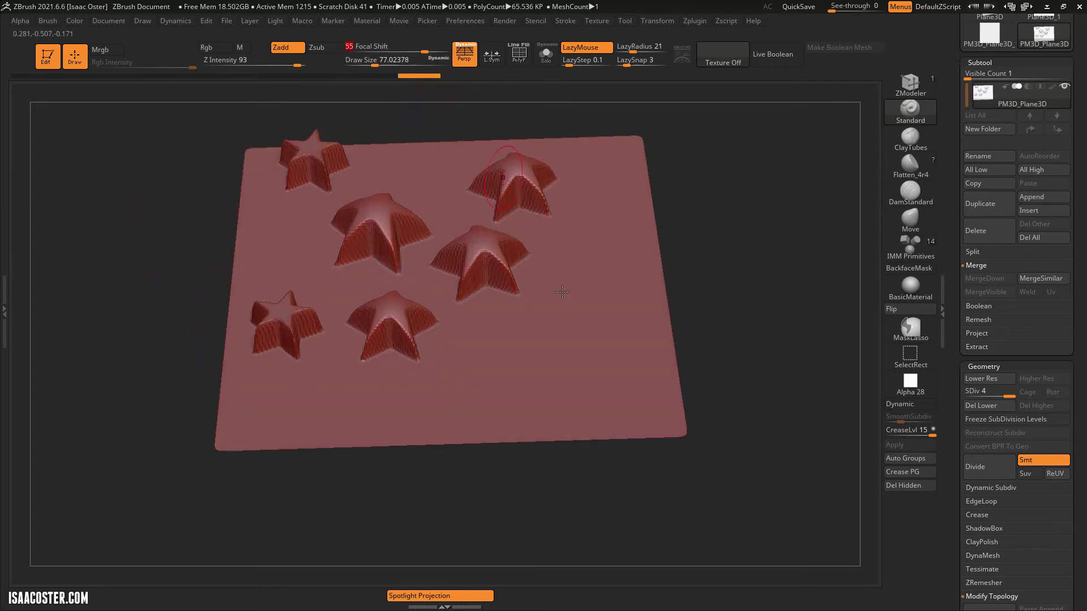
left_click_drag(578, 357, 594, 371)
mouse_move(719, 347)
left_mouse_down()
mouse_move(732, 417)
mouse_move(728, 352)
mouse_move(761, 369)
mouse_move(747, 260)
mouse_move(764, 388)
mouse_move(754, 396)
mouse_move(757, 375)
left_mouse_up()
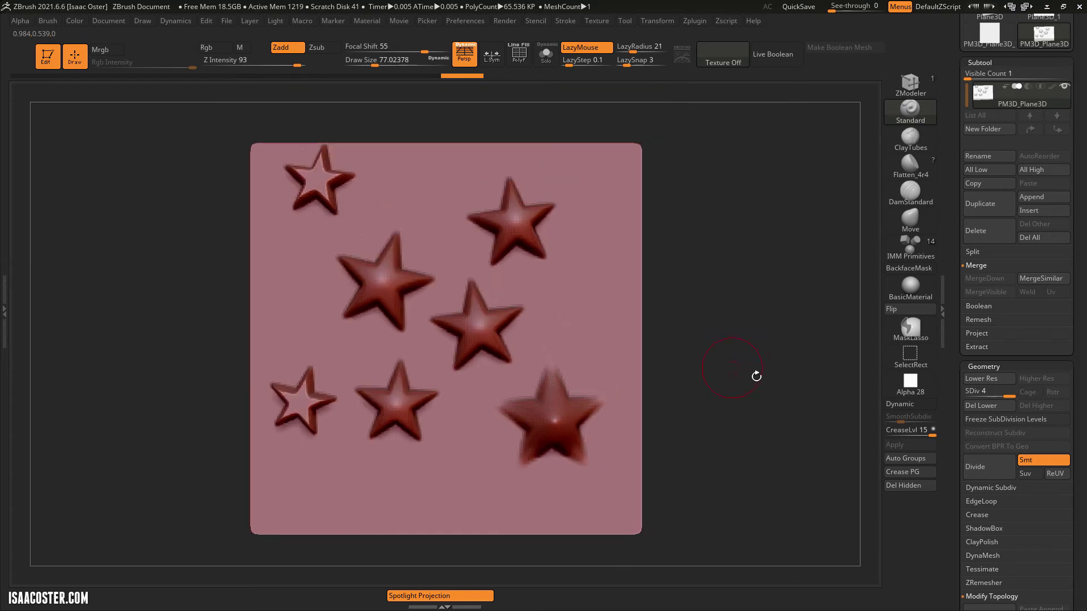
Change the stroke type to DragDot, keeping the star alpha, and place several small stars in the gaps on the plane.
left_click_drag(648, 334, 662, 315)
key("space")
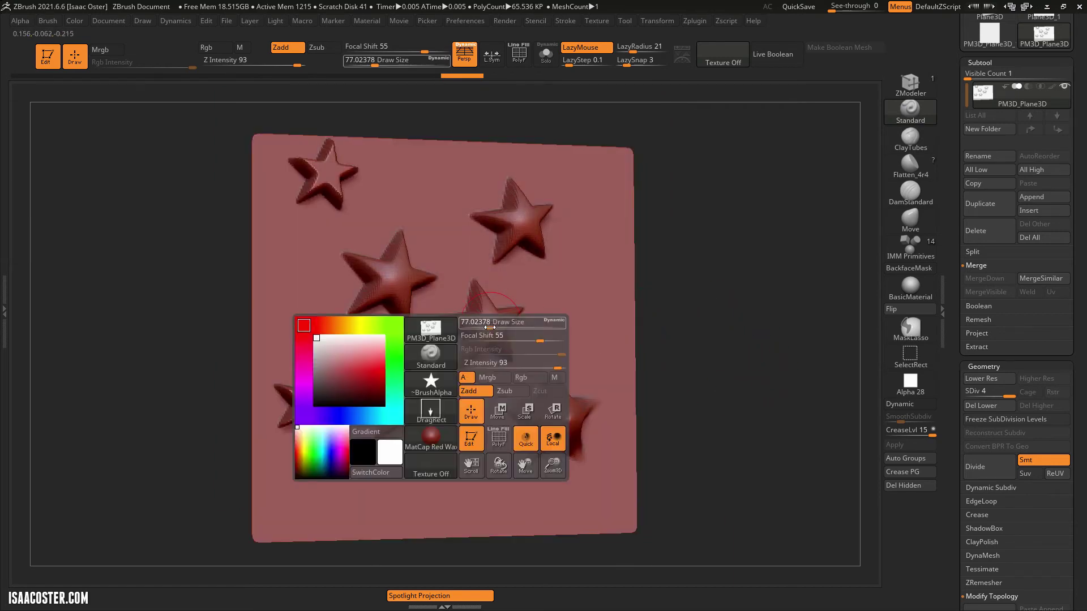
left_click(436, 384)
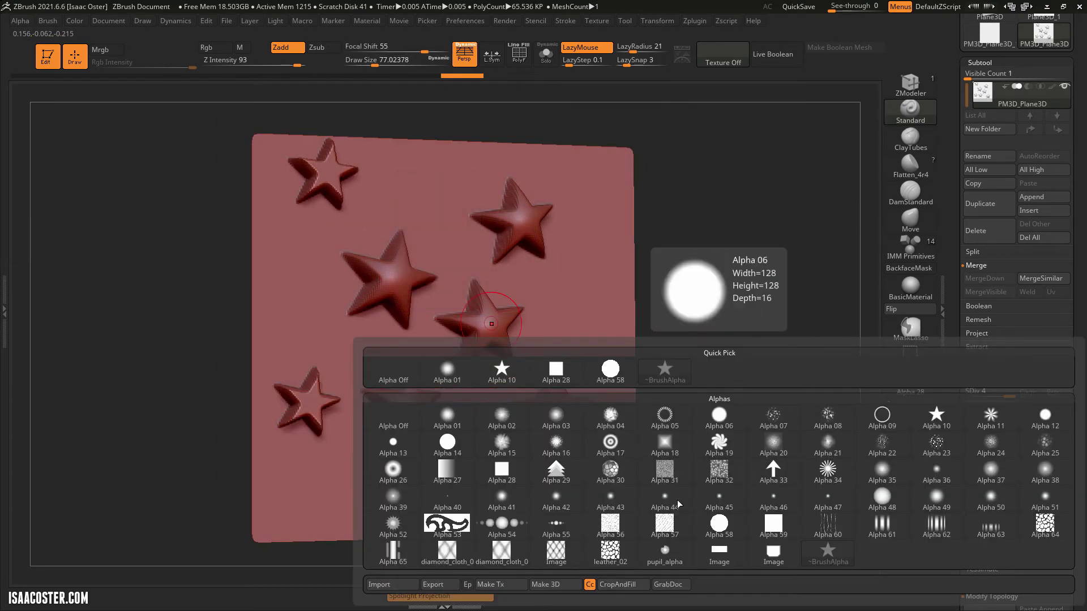
key("space")
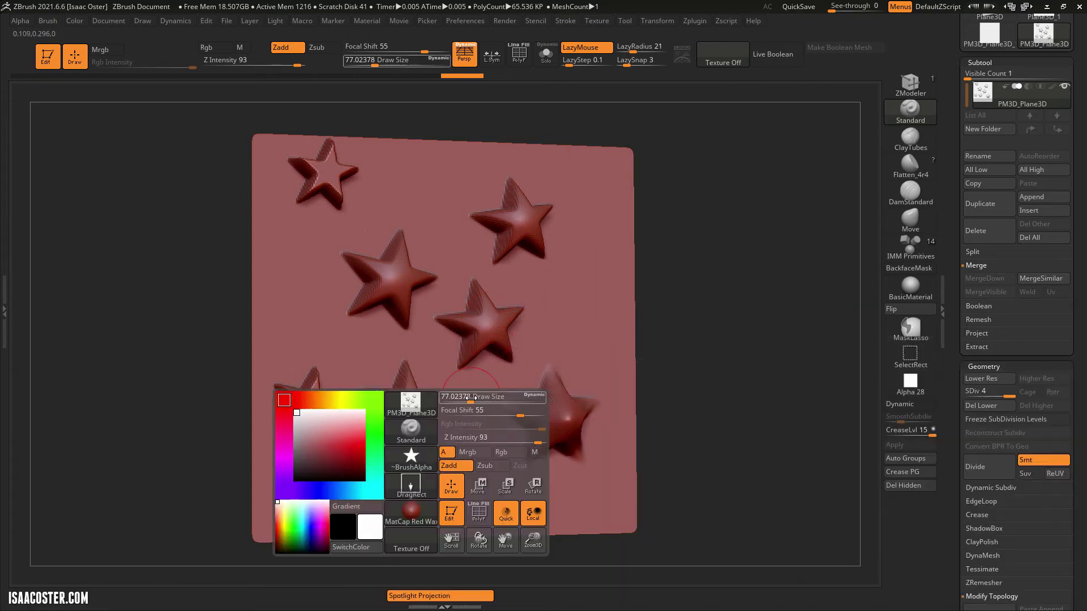
left_click(419, 438)
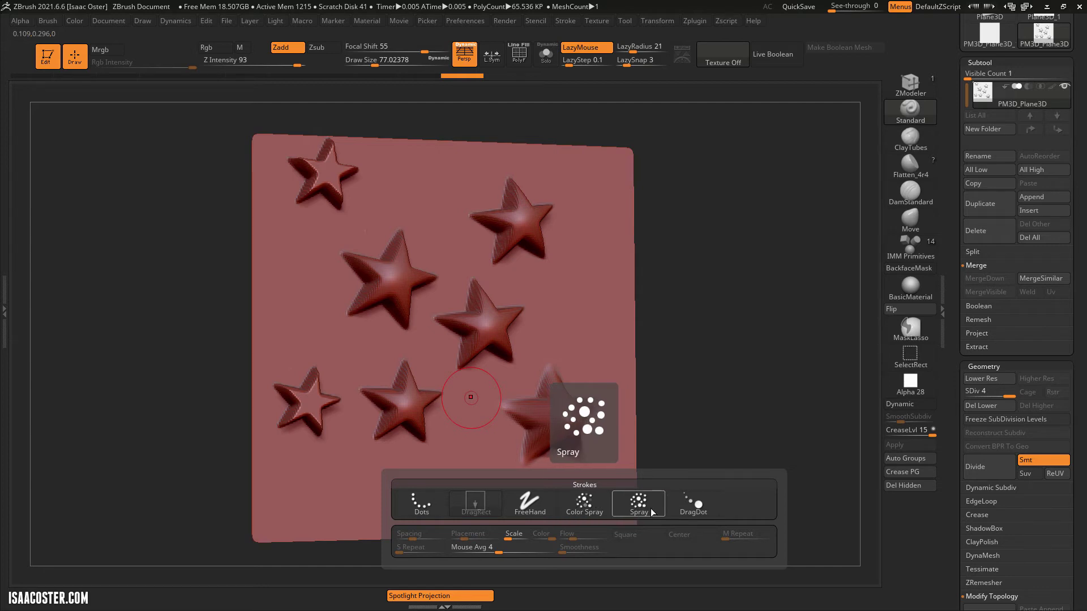
left_click(698, 504)
left_click_drag(459, 451, 288, 269)
left_click_drag(456, 248, 499, 377)
left_click_drag(466, 433, 442, 490)
left_click_drag(367, 490, 297, 483)
Increase the draw size to about 177 and place two large stars along the plane's lower edge.
mouse_move(347, 344)
left_mouse_down()
mouse_move(296, 346)
mouse_move(286, 337)
mouse_move(338, 357)
mouse_move(373, 337)
mouse_move(346, 369)
mouse_move(370, 455)
mouse_move(351, 481)
left_mouse_up()
key("s")
left_click_drag(476, 440, 509, 486)
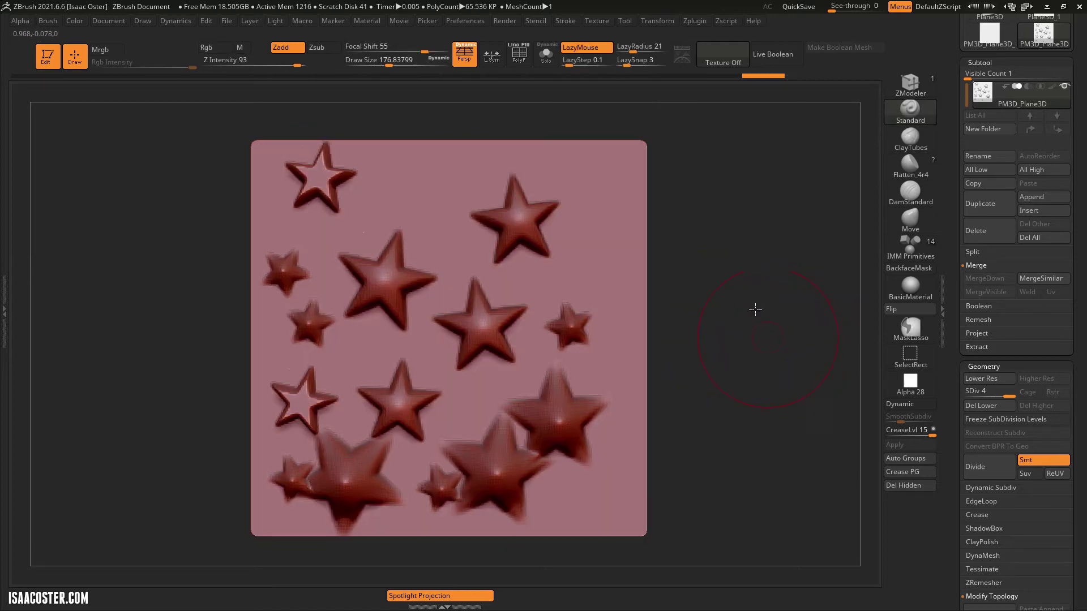
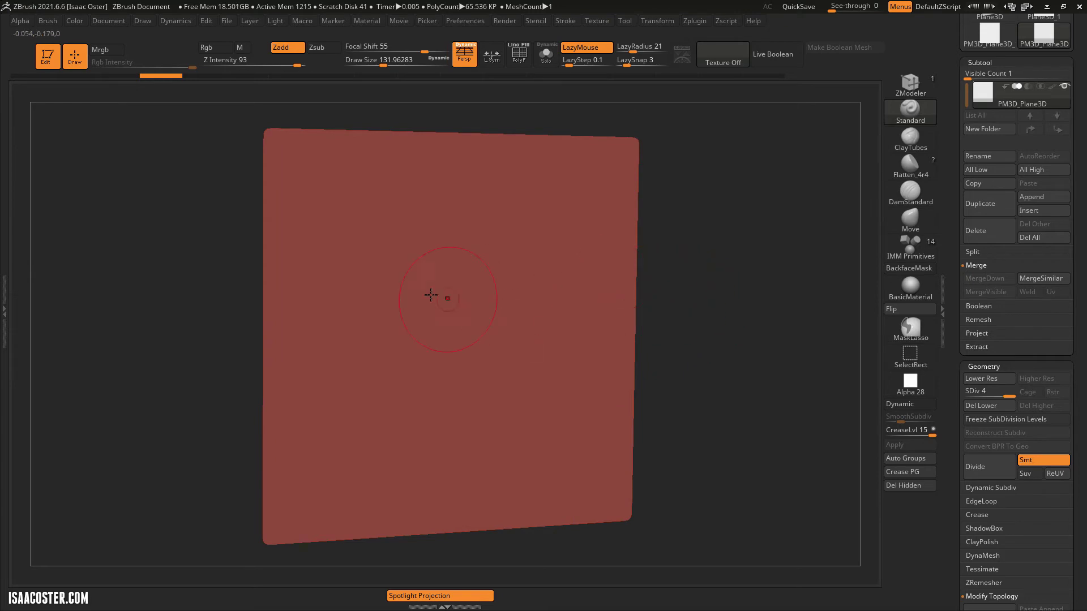
Turn the brush alpha off on the cleared plane, paint a rough spiky patch across it and undo the patch.
left_click_drag(768, 306, 591, 301)
left_click_drag(182, 290, 374, 287, "alt")
left_click_drag(360, 248, 400, 260, "alt")
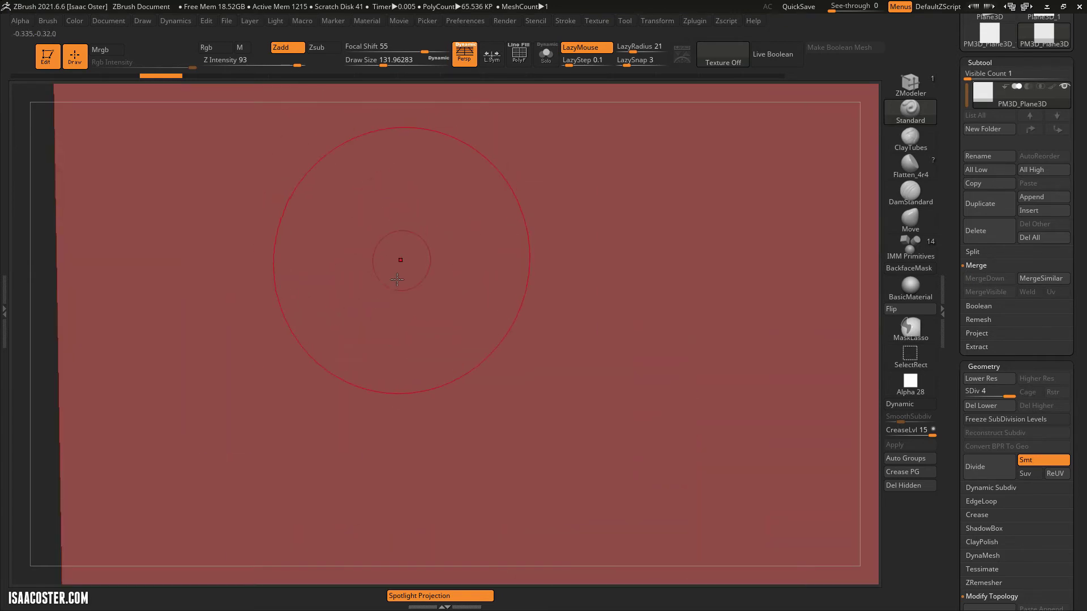
right_click_drag(44, 354, 269, 262)
right_click_drag(304, 200, 335, 265, "alt")
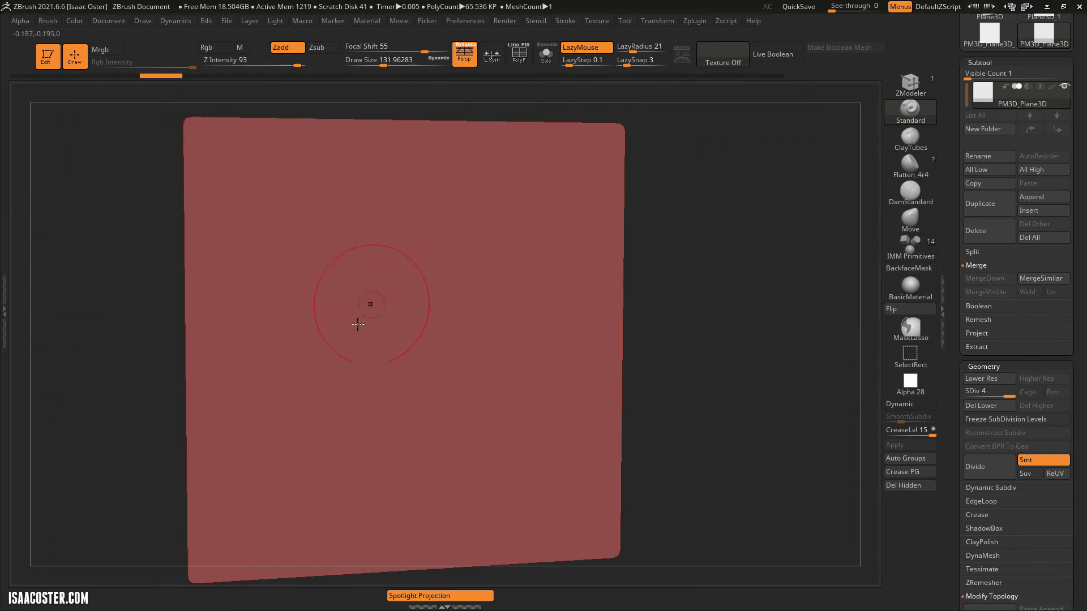
key("space")
left_click(297, 382)
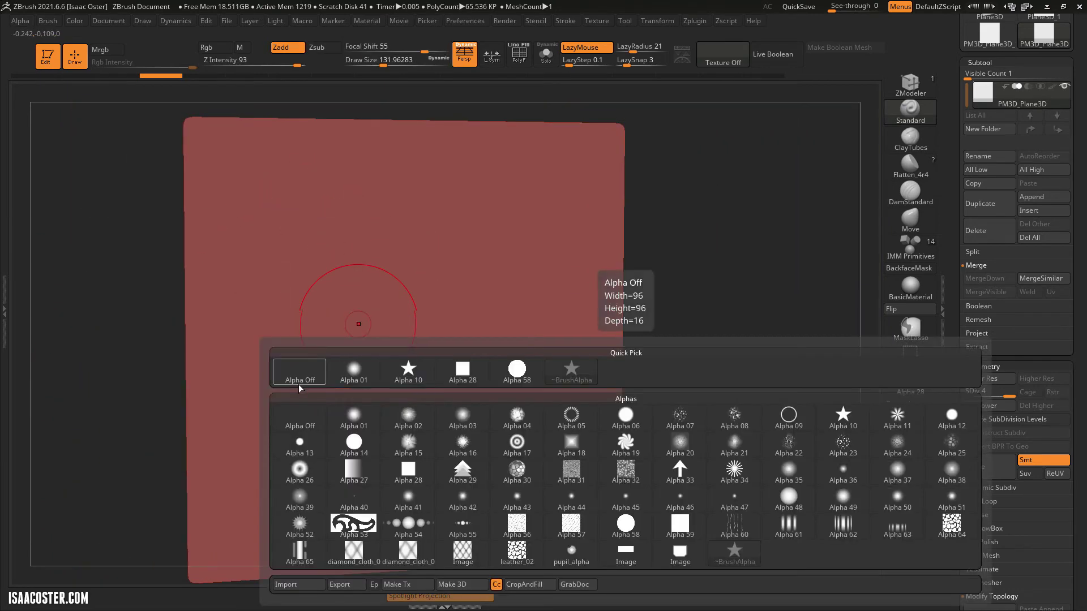
left_click(298, 384)
mouse_move(323, 223)
left_mouse_down()
mouse_move(294, 294)
mouse_move(430, 345)
mouse_move(385, 470)
left_mouse_up()
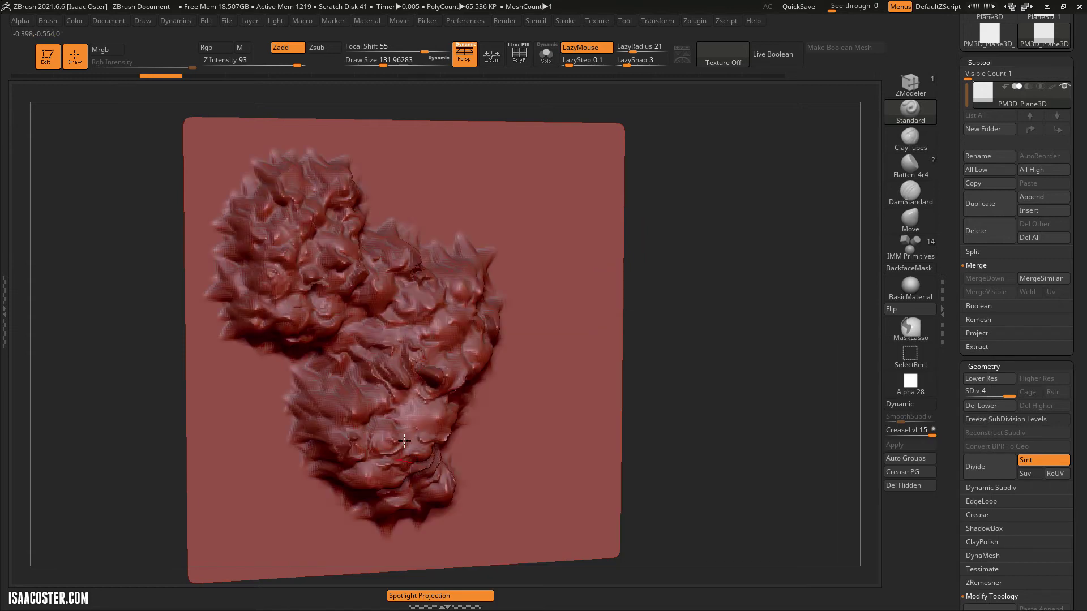
key("ctrl+z")
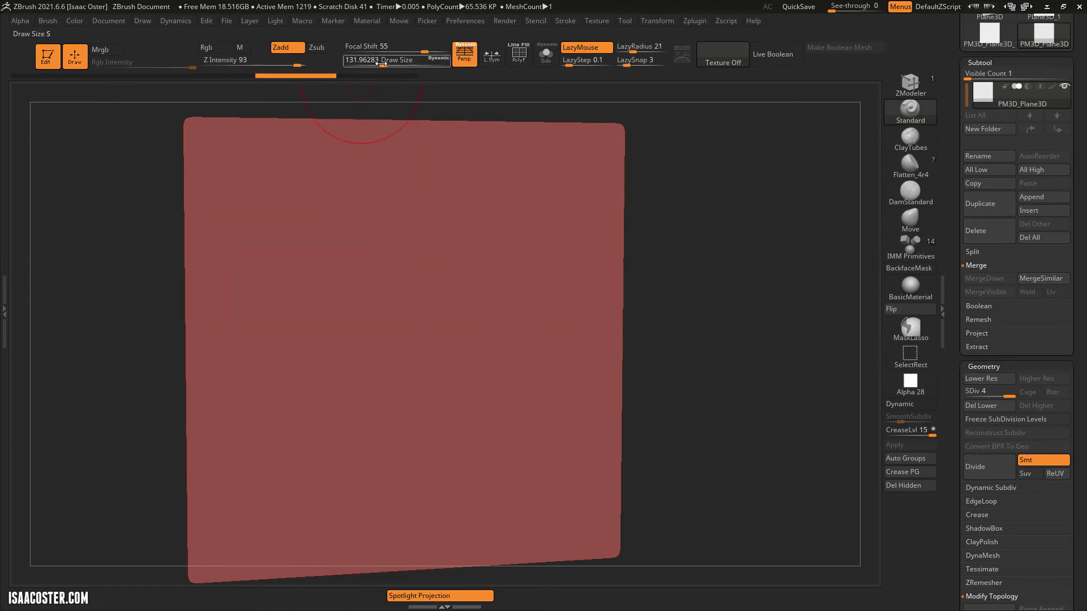
Set Z Intensity to 5 and Focal Shift to -2, and paint a subtle rough texture over the plane.
left_click(244, 62)
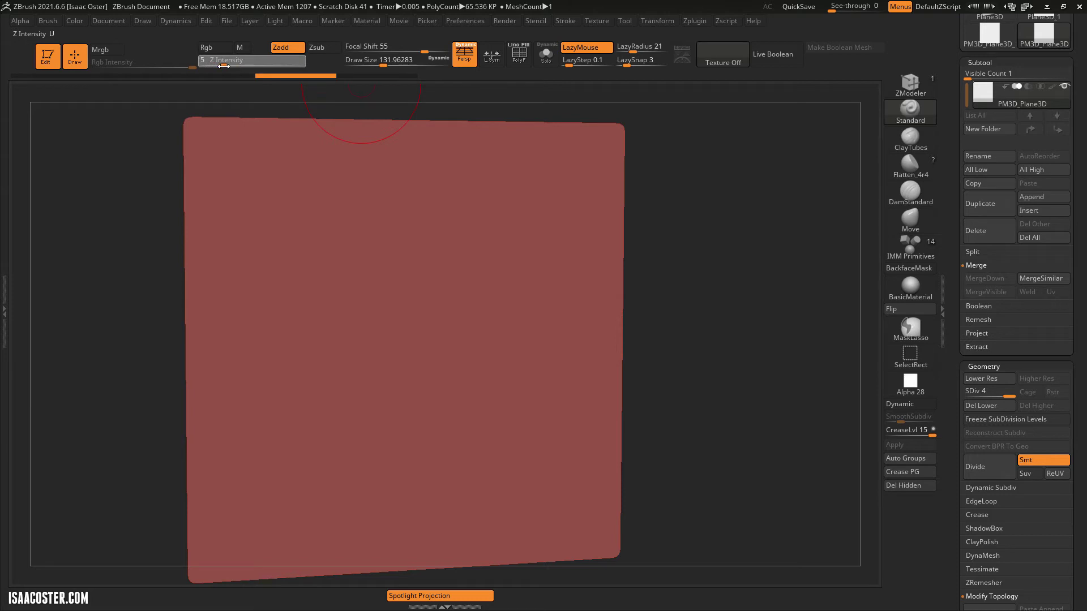
key("Return")
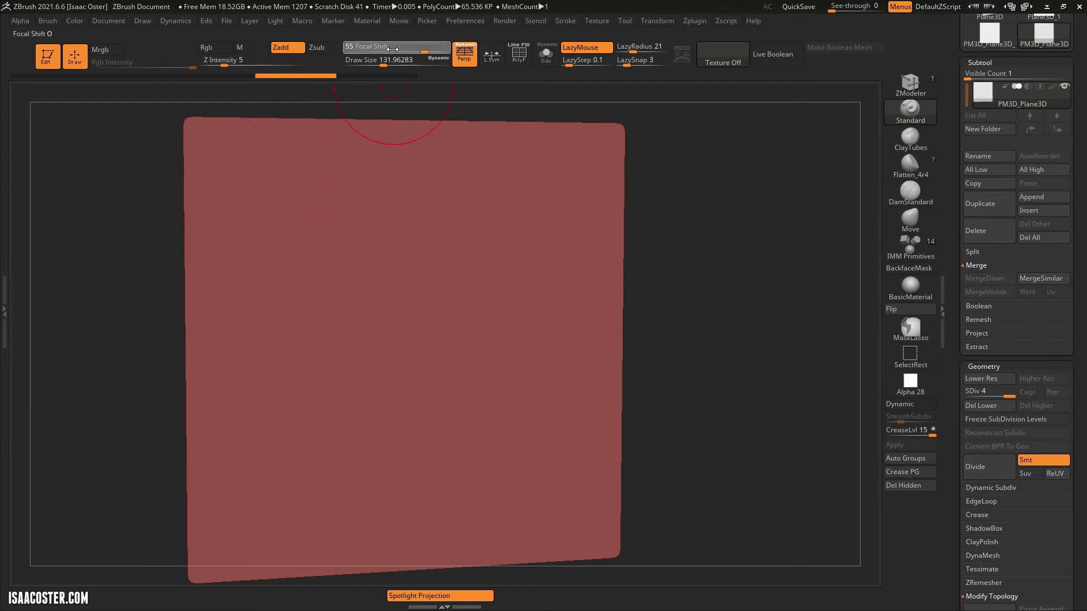
left_click(376, 47)
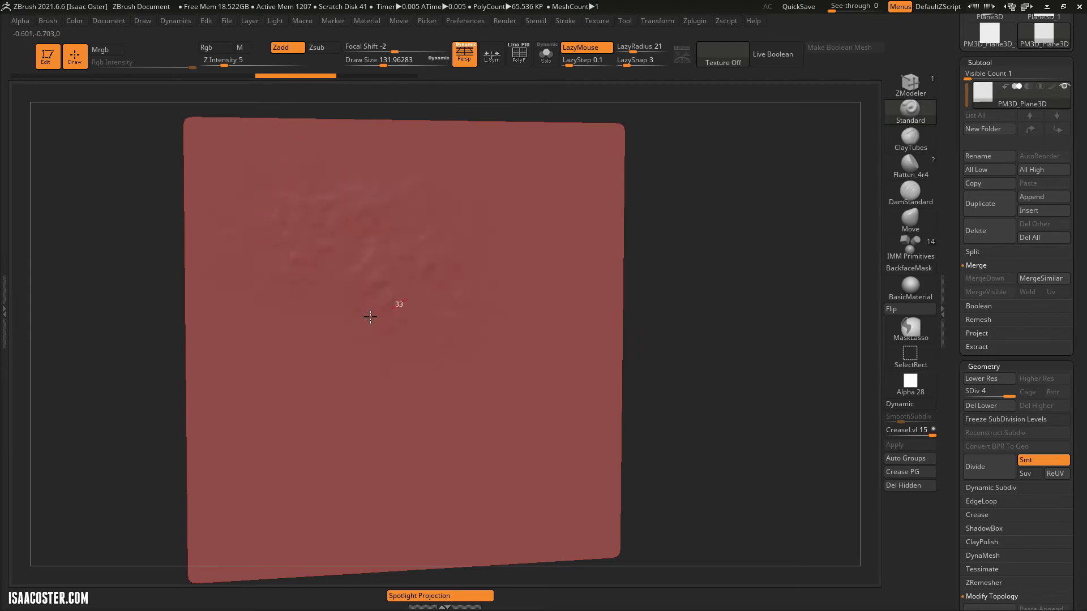
left_click_drag(484, 433, 494, 426)
mouse_move(795, 298)
left_mouse_down()
mouse_move(768, 282)
mouse_move(791, 291)
left_mouse_up()
left_click_drag(719, 332, 750, 349)
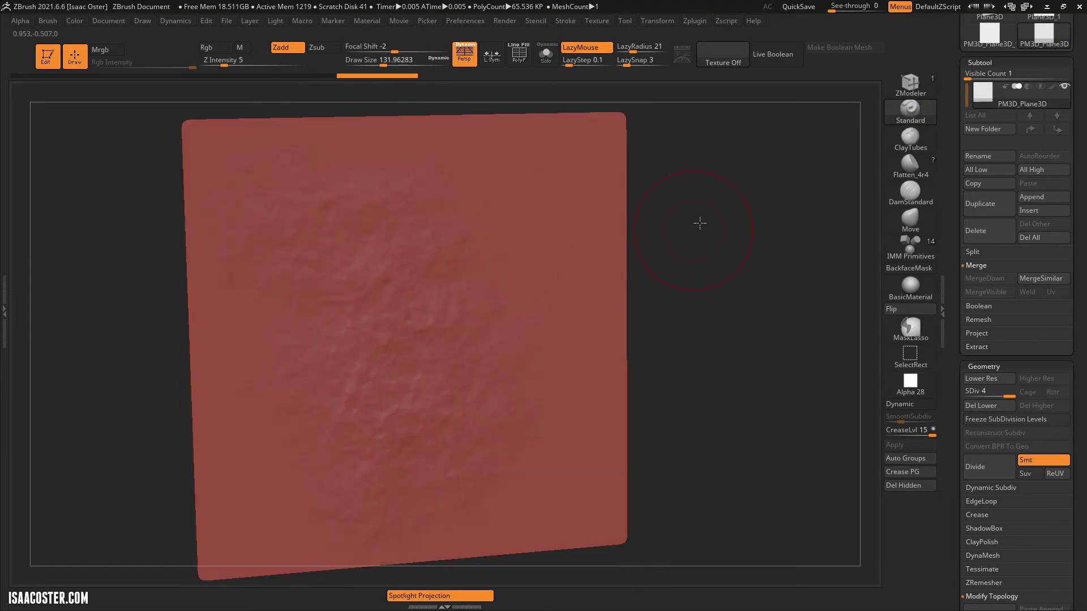
Set Z Intensity to 10 and the draw size to about 101, then paint test strokes on the cleared plane and undo them.
left_click(245, 73)
left_click_drag(224, 60, 232, 60)
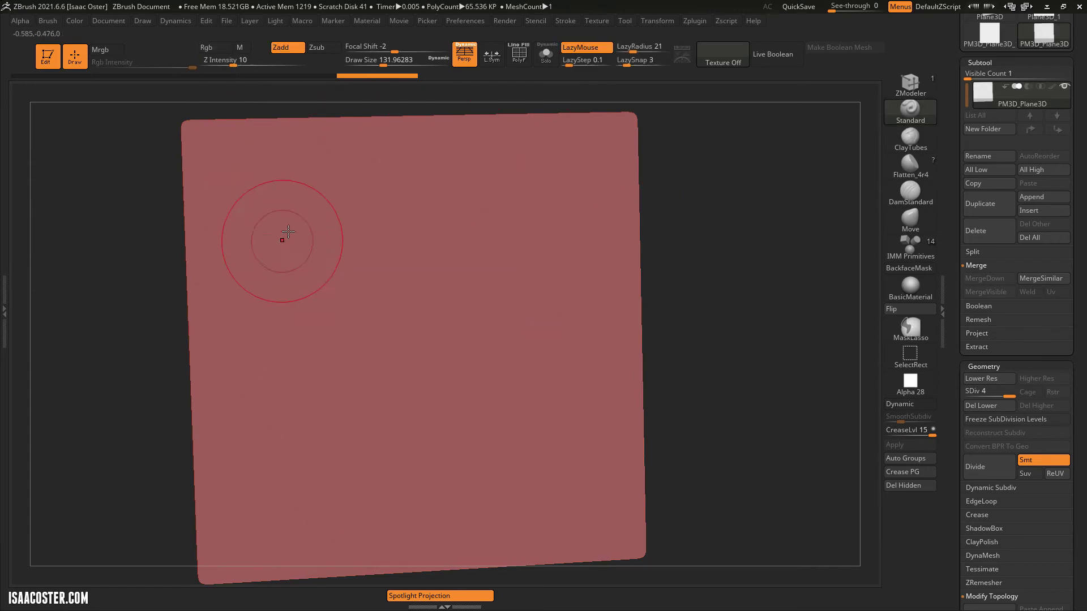
key("ctrl+z")
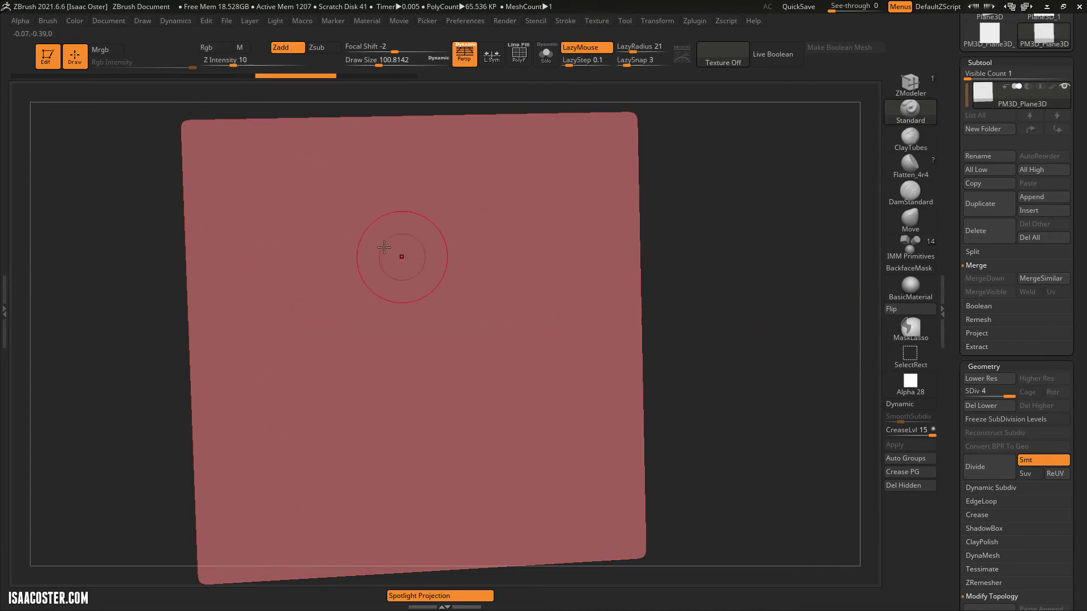
mouse_move(311, 288)
left_mouse_down()
mouse_move(373, 363)
mouse_move(526, 339)
mouse_move(493, 470)
mouse_move(296, 455)
mouse_move(397, 441)
left_mouse_up()
mouse_move(436, 279)
left_mouse_down()
mouse_move(509, 222)
mouse_move(518, 249)
left_mouse_up()
key("ctrl+z")
key("ctrl+z")
key("ctrl+z")
Replace the star brush alpha with a speckled alpha while keeping the Spray stroke type.
key("space")
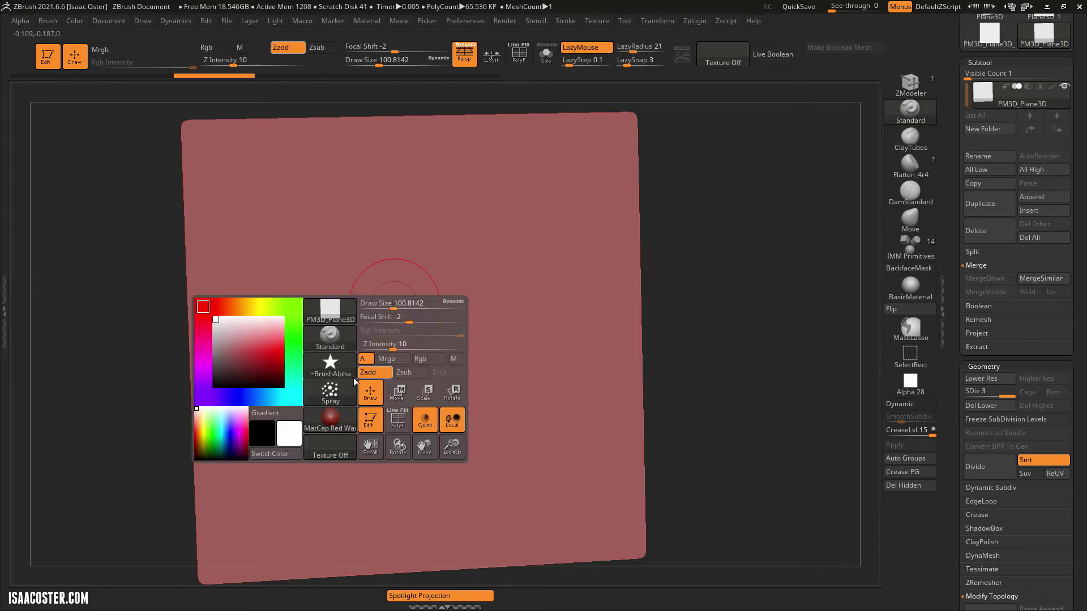
left_click(339, 391)
left_click(392, 412)
key("space")
left_click(306, 415)
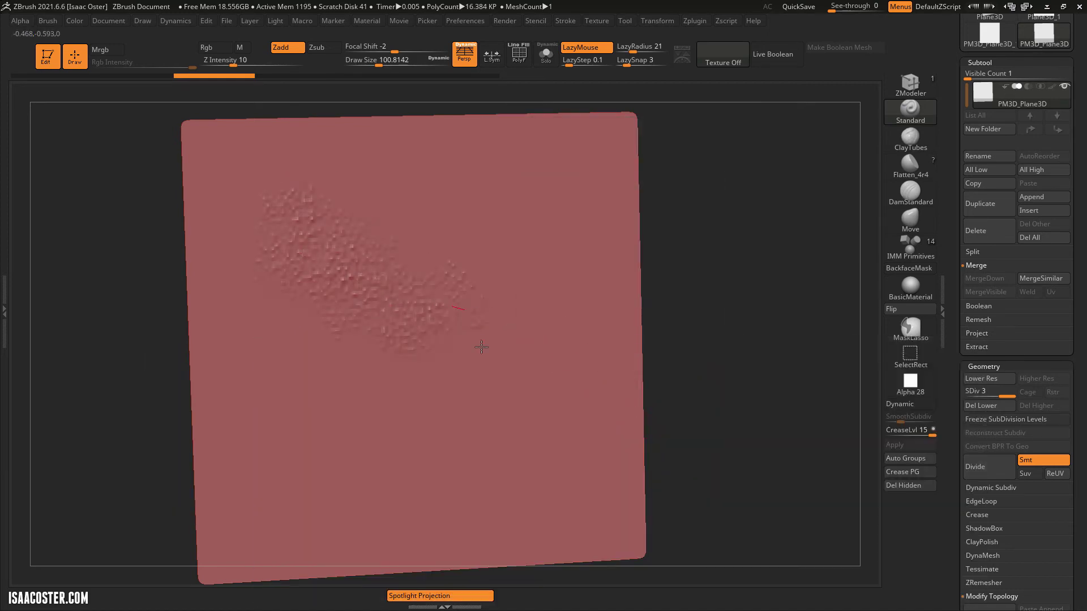
Spray a bumpy speckled texture across the middle of the plane, inspect it at an angle and undo it.
left_click_drag(788, 322, 409, 325)
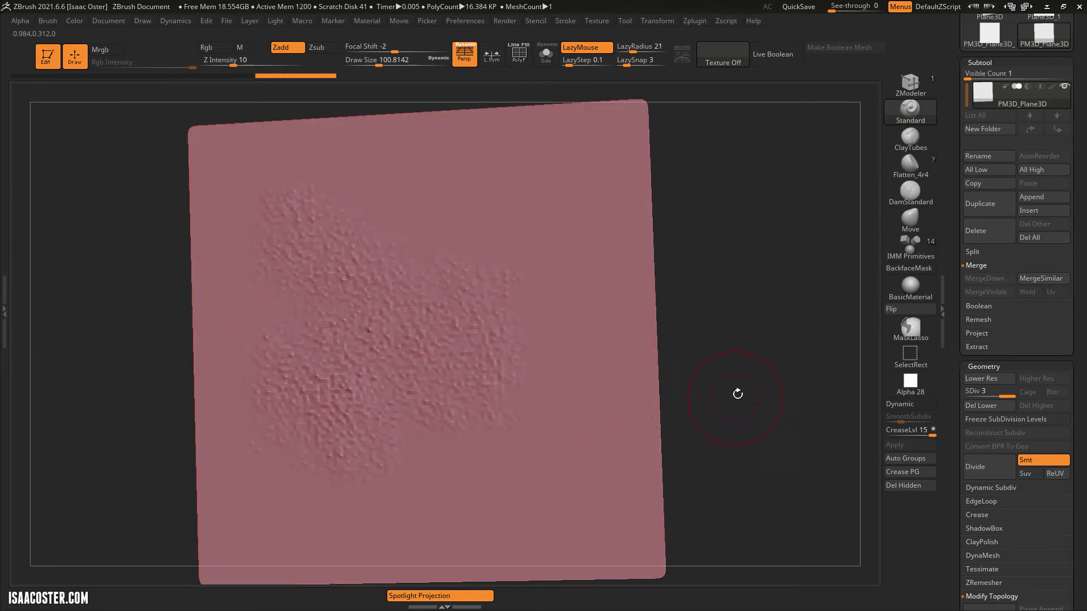
left_click_drag(738, 394, 674, 387)
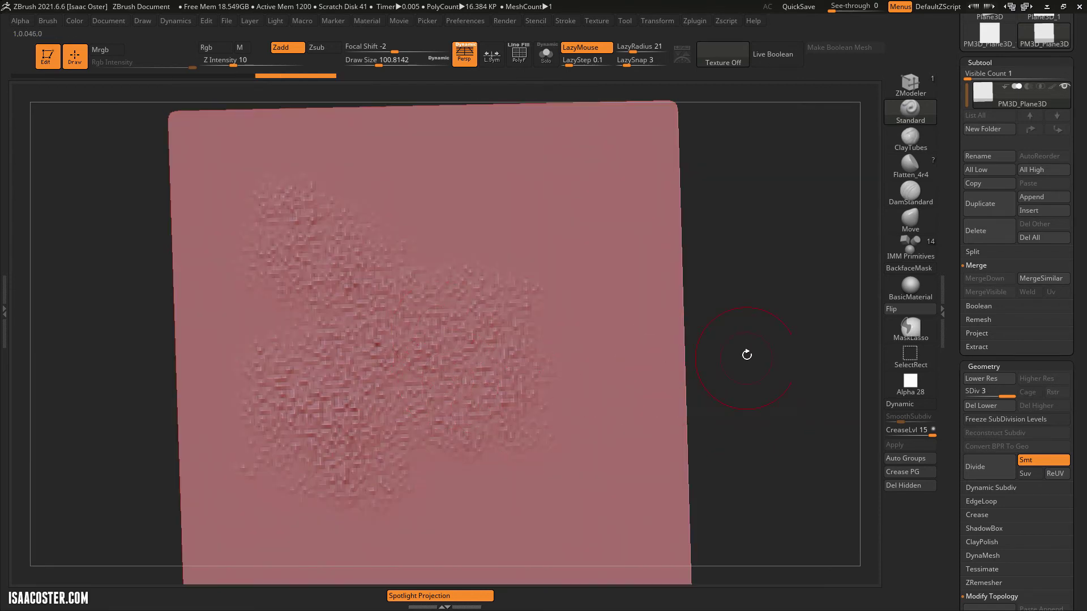
left_click_drag(746, 354, 754, 317)
key("ctrl+z")
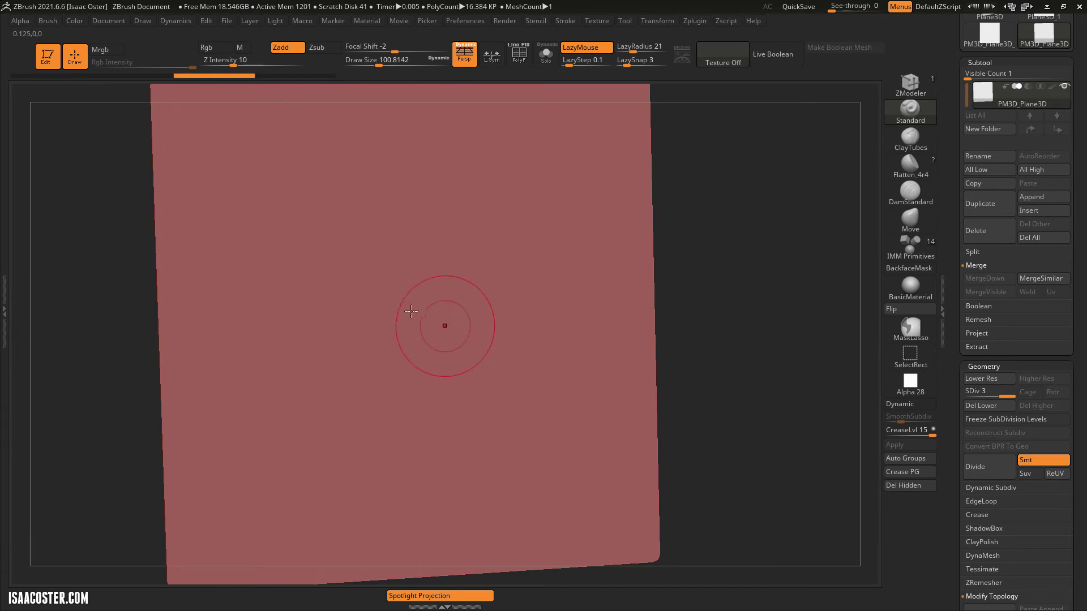
Subdivide the plane to level 5 and spray a fine bumpy texture over most of its surface.
key("ctrl")
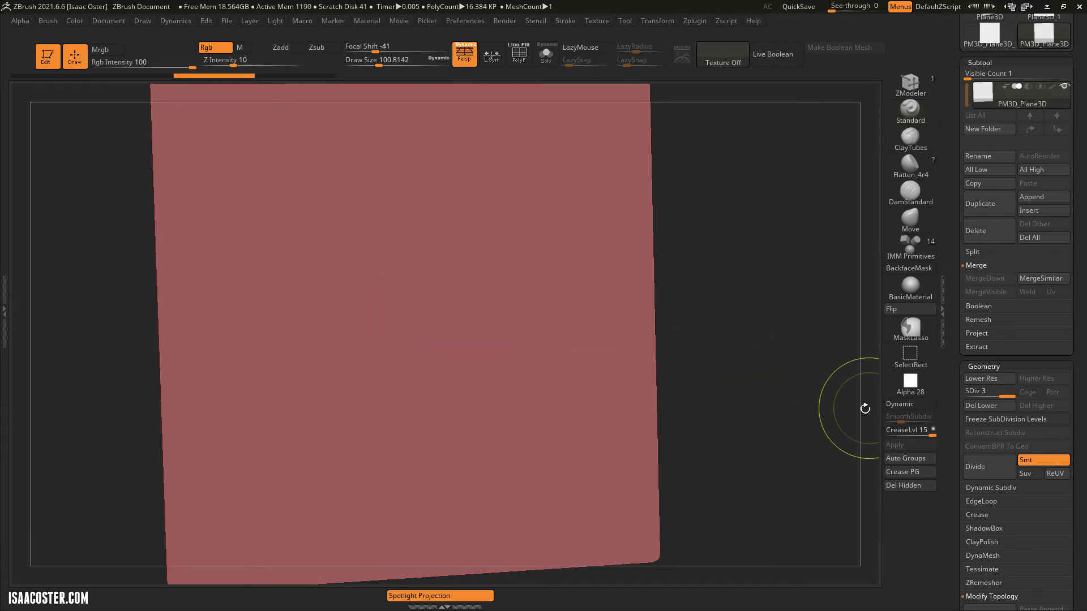
key("ctrl+d")
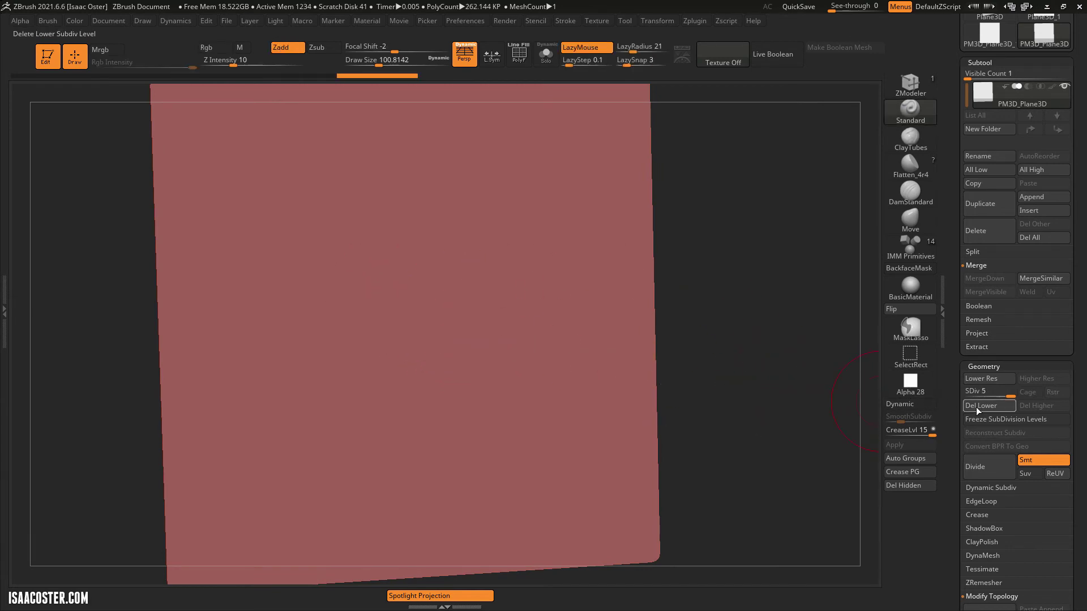
mouse_move(985, 95)
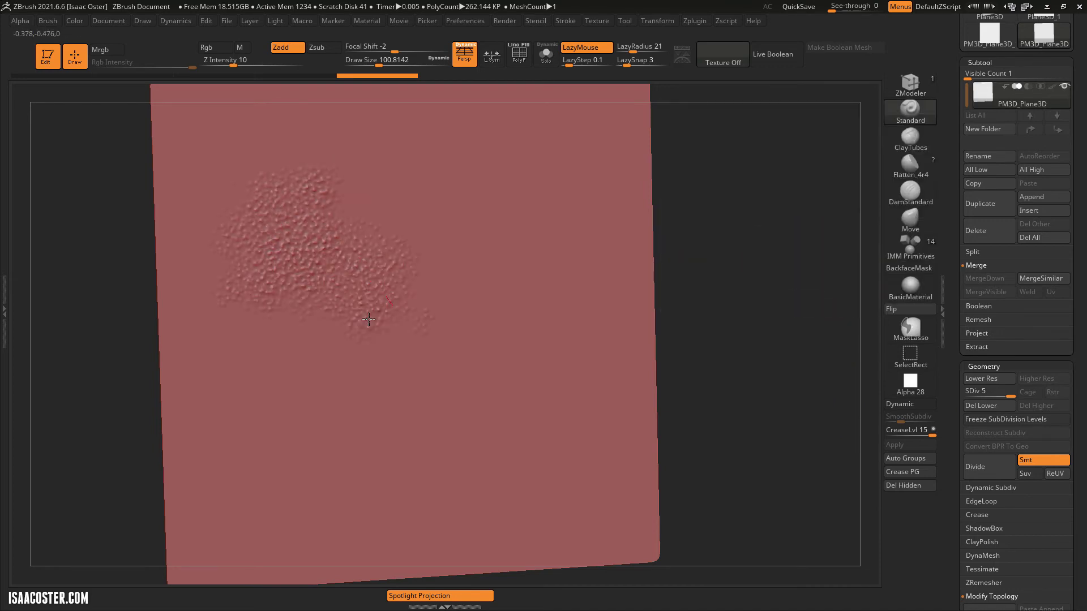
left_click_drag(420, 237, 396, 195)
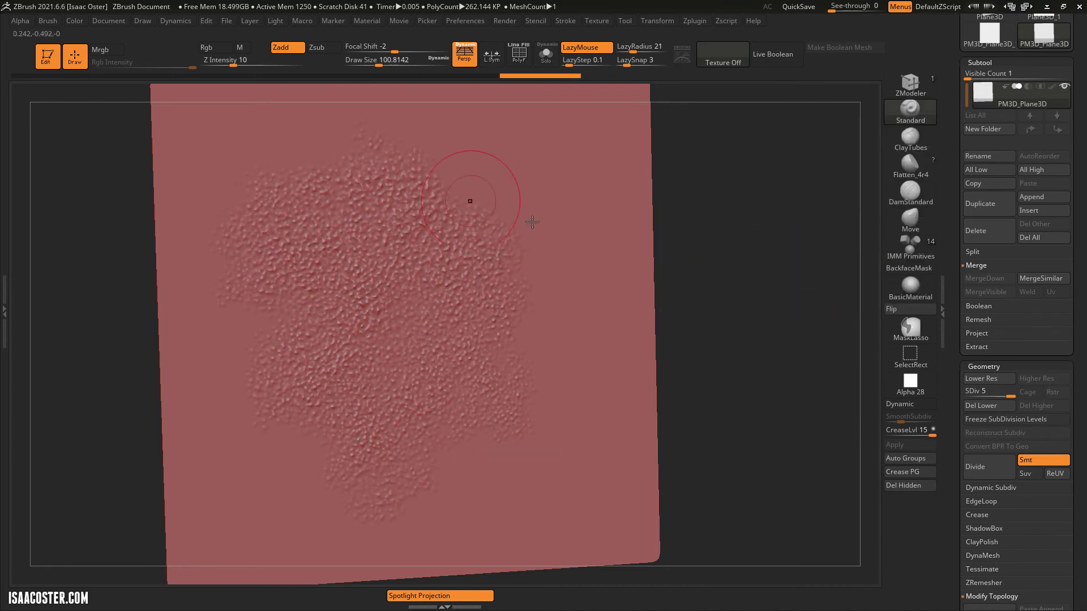
left_click_drag(532, 235, 534, 385)
mouse_move(685, 346)
left_mouse_down()
mouse_move(708, 354)
mouse_move(692, 378)
left_mouse_up()
key("ctrl+shift+z")
key("ctrl+shift+z")
key("ctrl+shift+z")
key("ctrl+shift+z")
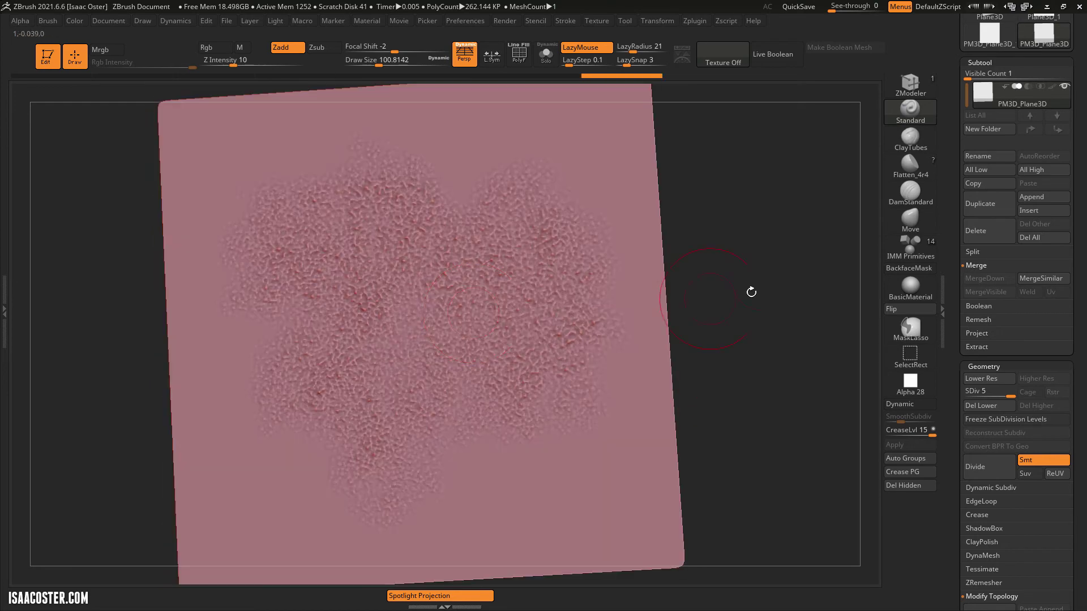
key("ctrl+shift+z")
key("ctrl+shift+z")
key("ctrl+shift+z")
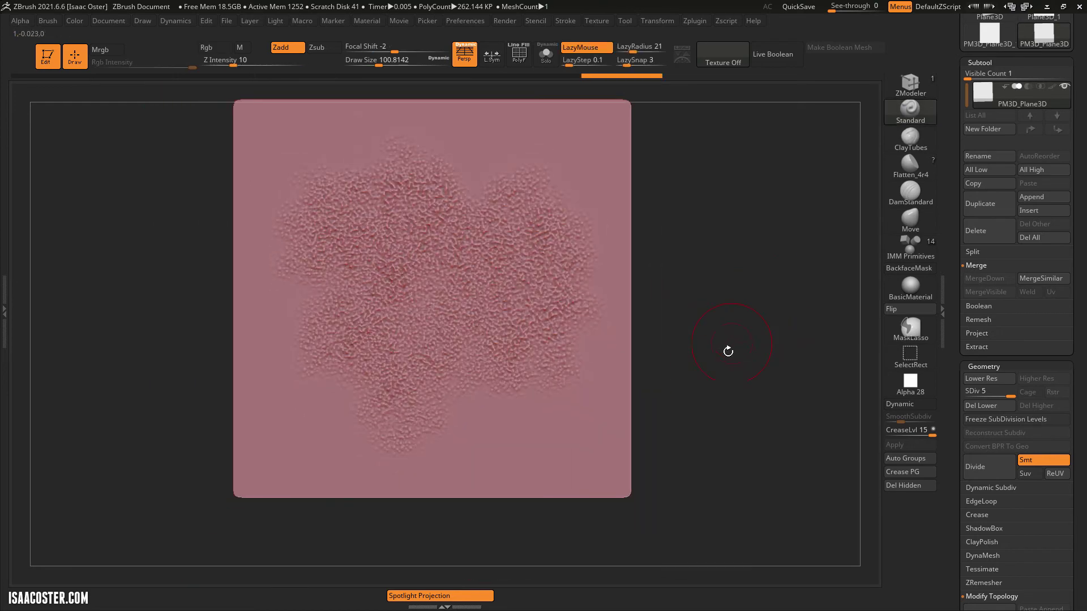
Turn the brush alpha off and change the stroke type from Spray to FreeHand.
key("space")
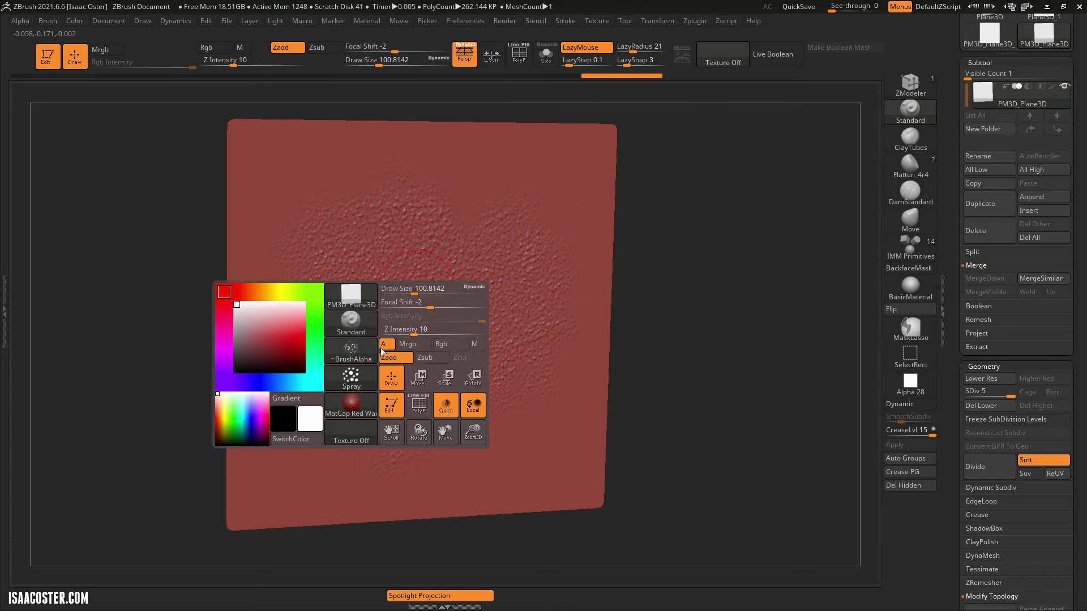
left_click(351, 376)
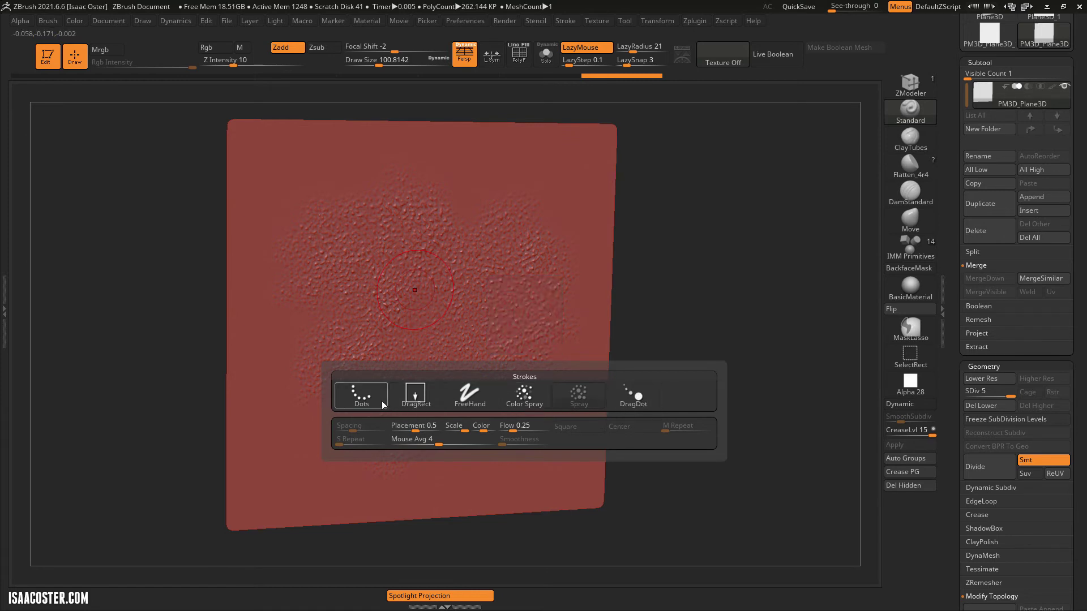
left_click(416, 400)
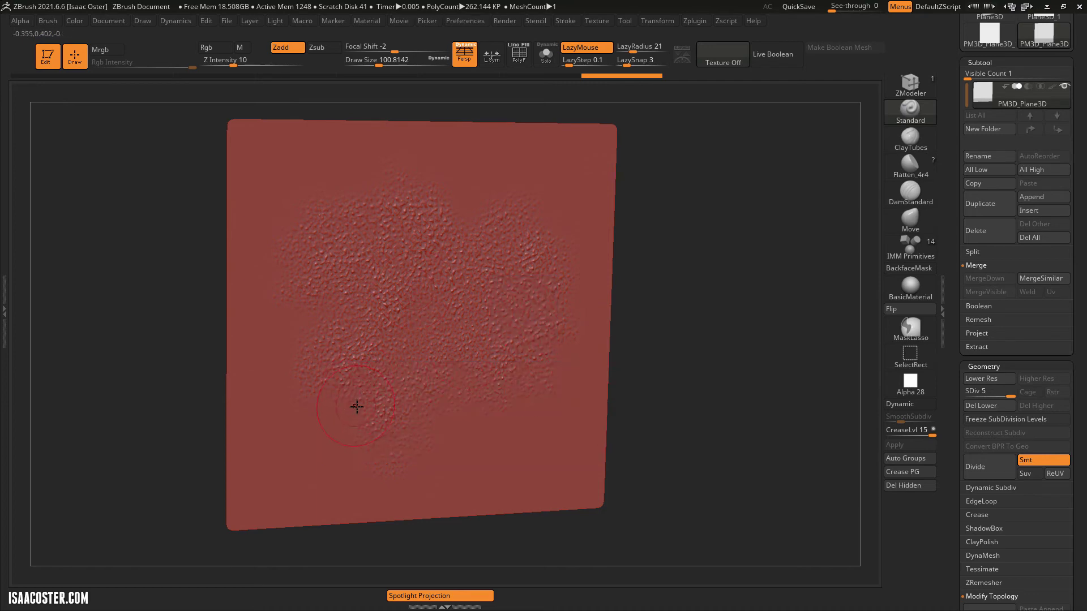
key("space")
left_click(301, 466)
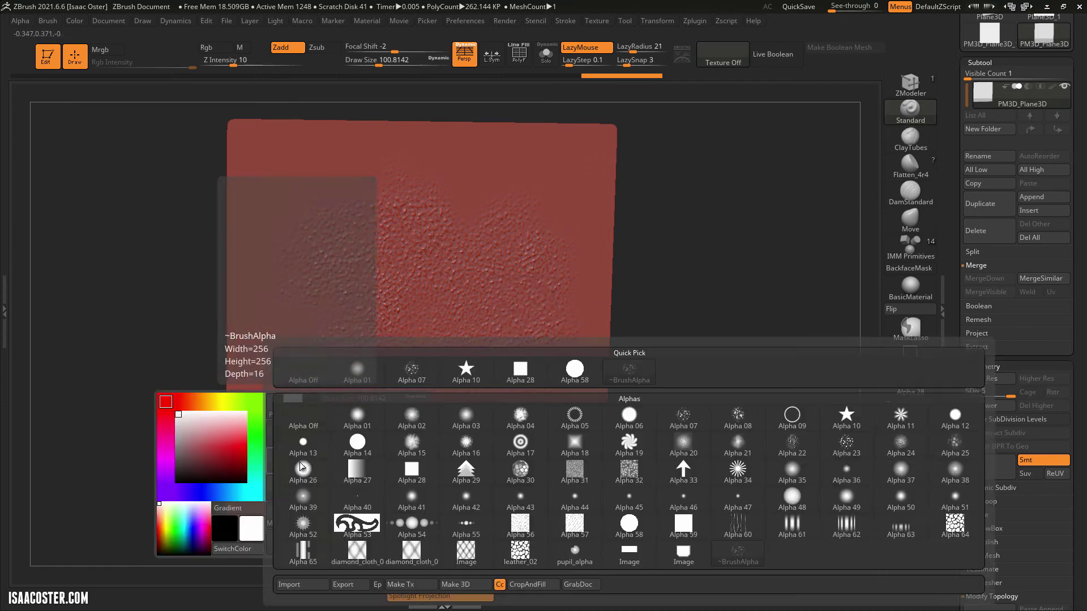
left_click(306, 372)
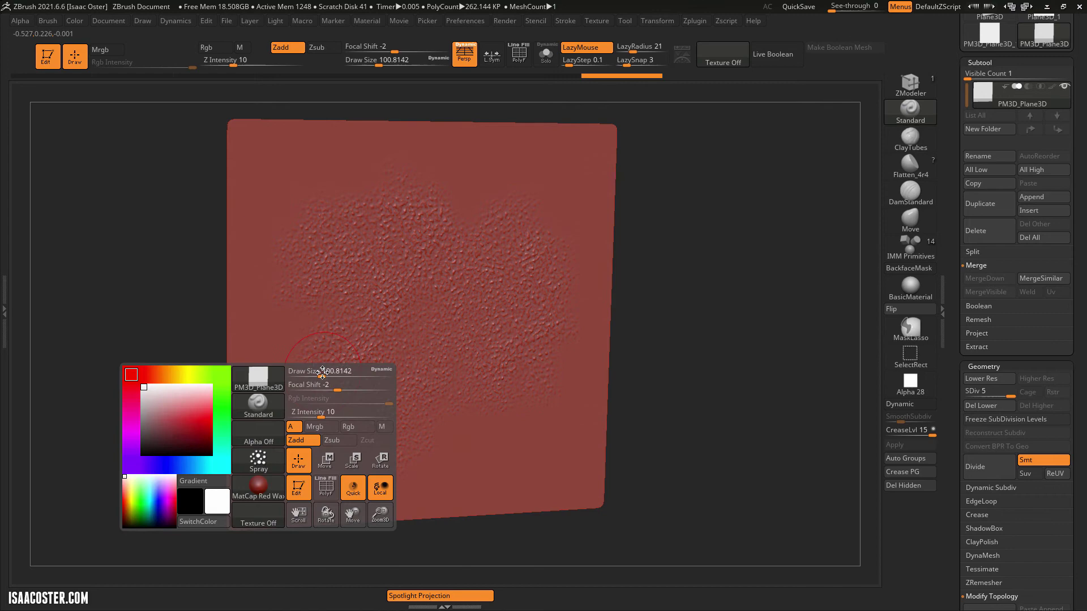
left_click(269, 466)
left_click(399, 479)
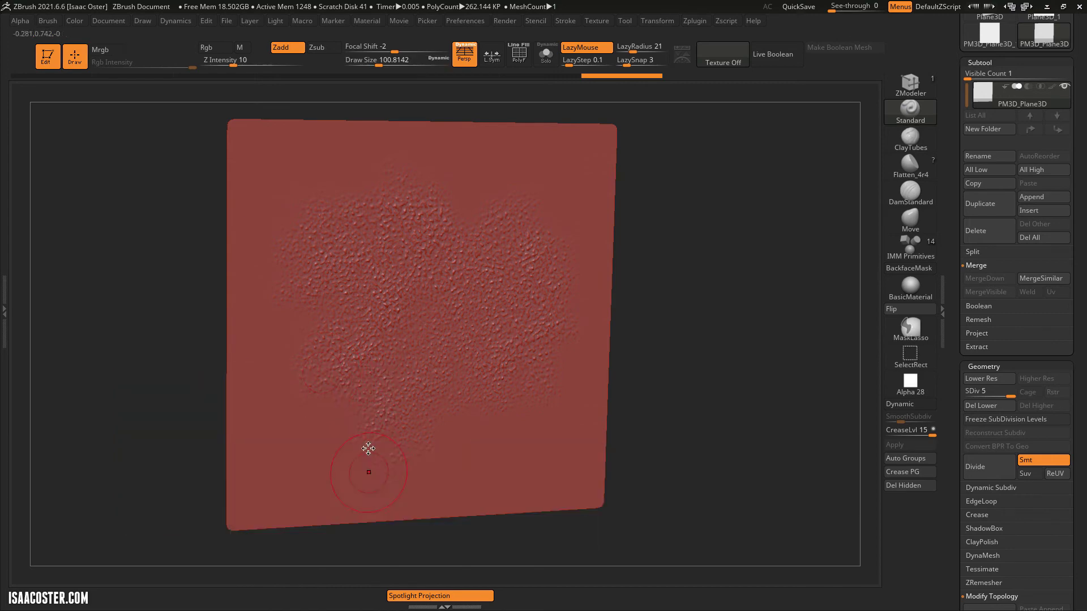
Paint a smooth zigzag ridge over the bumpy texture, then undo strokes until the plane is flat again.
mouse_move(387, 293)
left_mouse_down()
mouse_move(336, 399)
mouse_move(502, 389)
left_mouse_up()
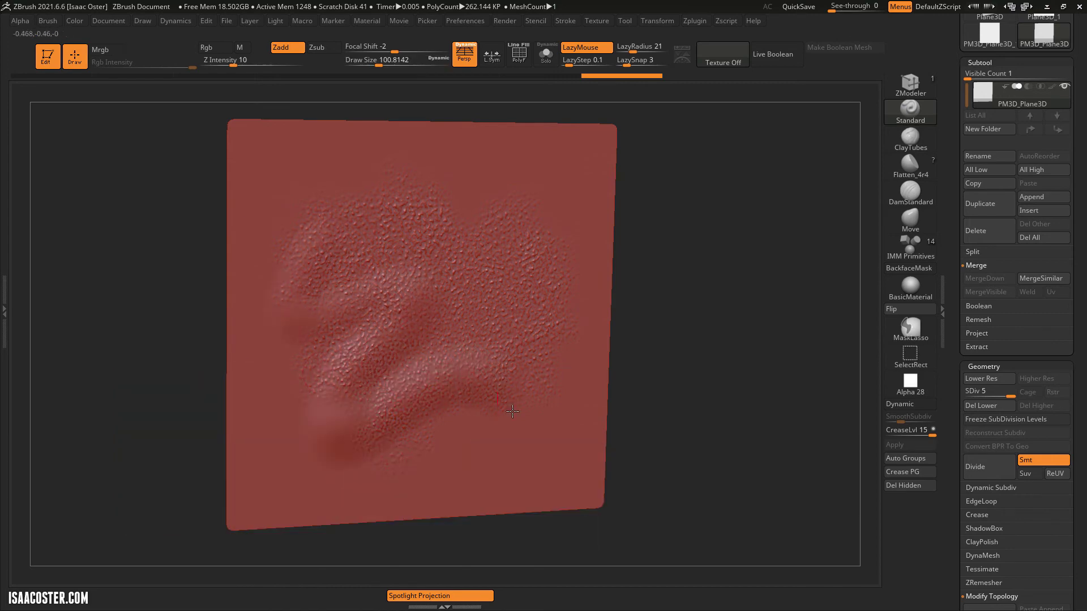
left_click_drag(701, 321, 685, 334)
key("ctrl+z")
key("ctrl+z")
key("ctrl+z")
key("ctrl+z")
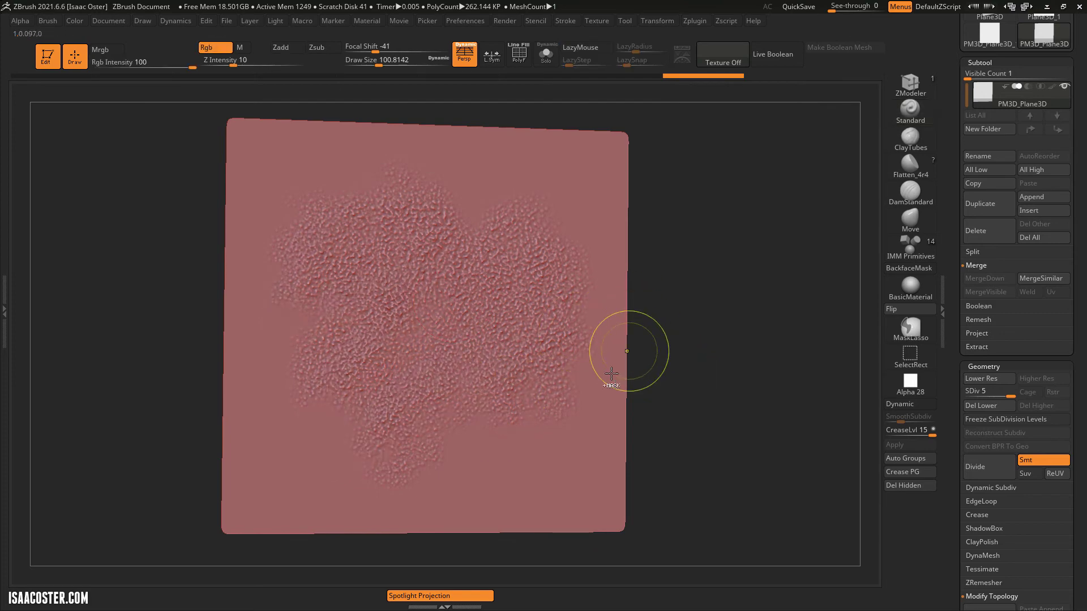
key("ctrl+z")
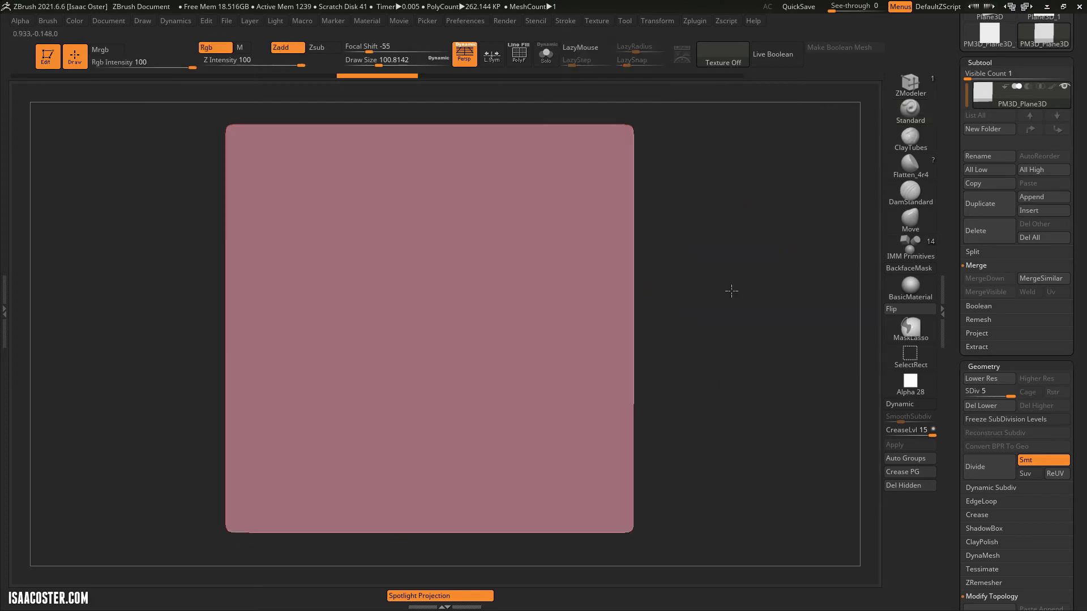
Choose the ClayTubes brush, paint a zigzag stroke diagonally down the plane and undo it.
left_click(911, 146)
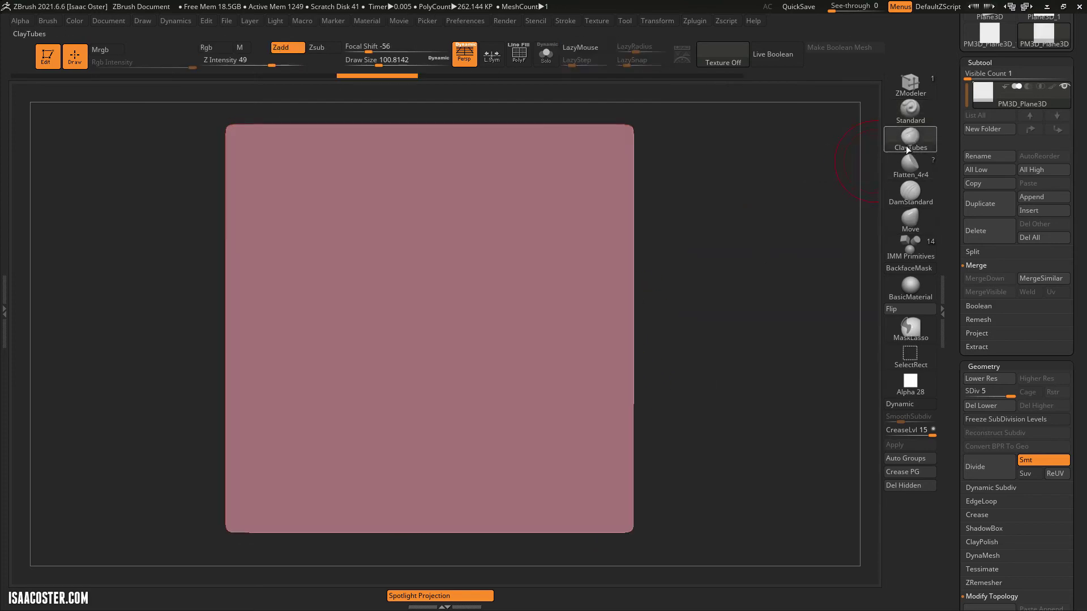
mouse_move(823, 191)
left_mouse_down()
mouse_move(695, 283)
mouse_move(802, 223)
left_mouse_up()
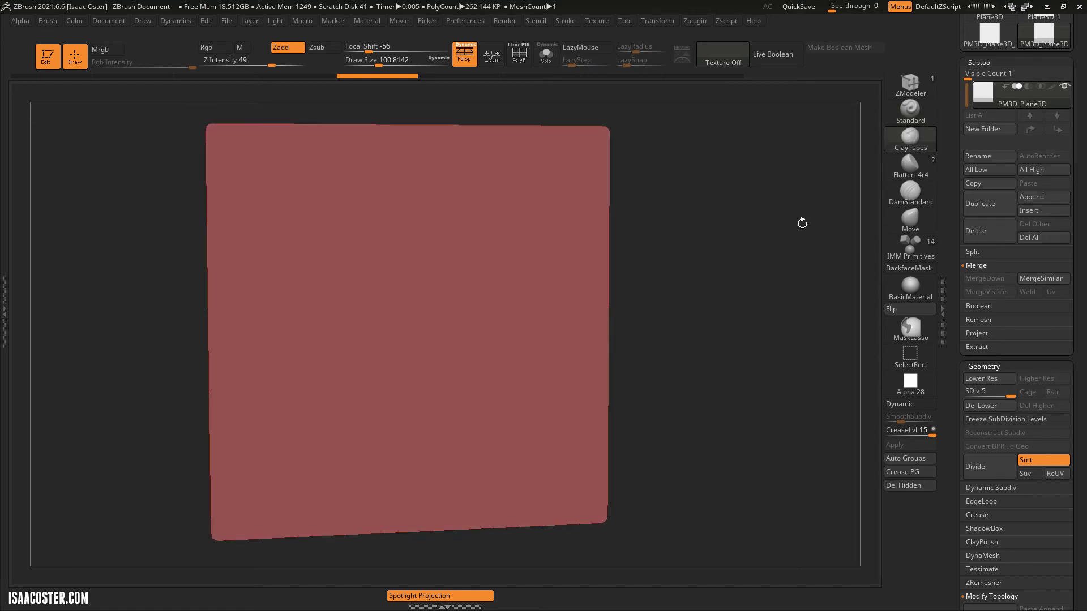
mouse_move(317, 196)
left_mouse_down()
mouse_move(416, 254)
mouse_move(541, 391)
mouse_move(566, 455)
left_mouse_up()
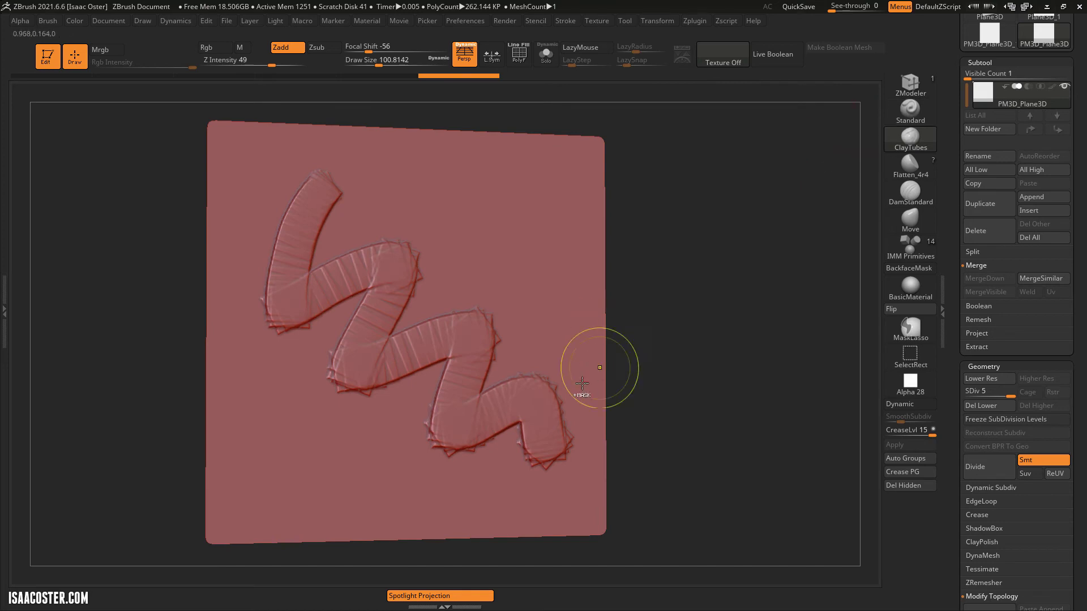
key("ctrl+z")
mouse_move(728, 315)
left_mouse_down("shift")
mouse_move(711, 345)
mouse_move(713, 373)
left_mouse_up("shift")
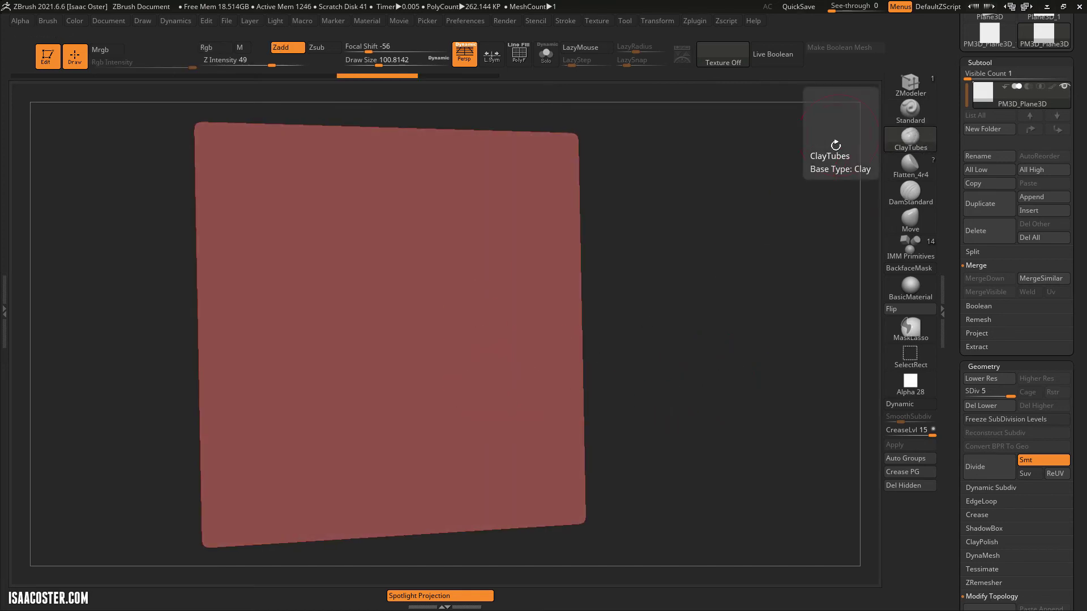
Set the ClayTubes brush's Z Intensity to 44 and its Focal Shift to 11.
key("s")
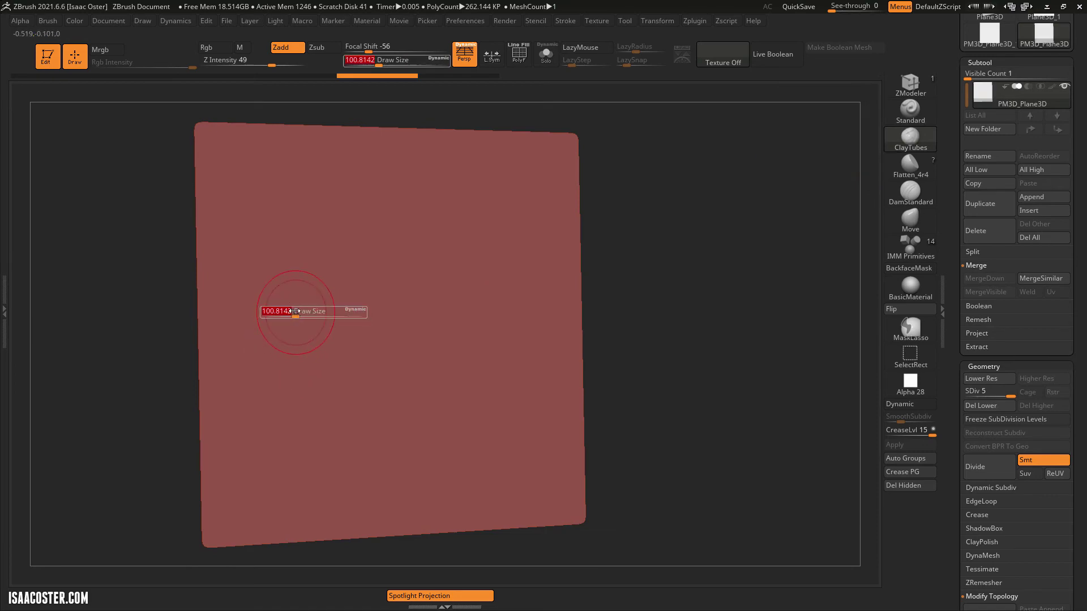
left_click(268, 60)
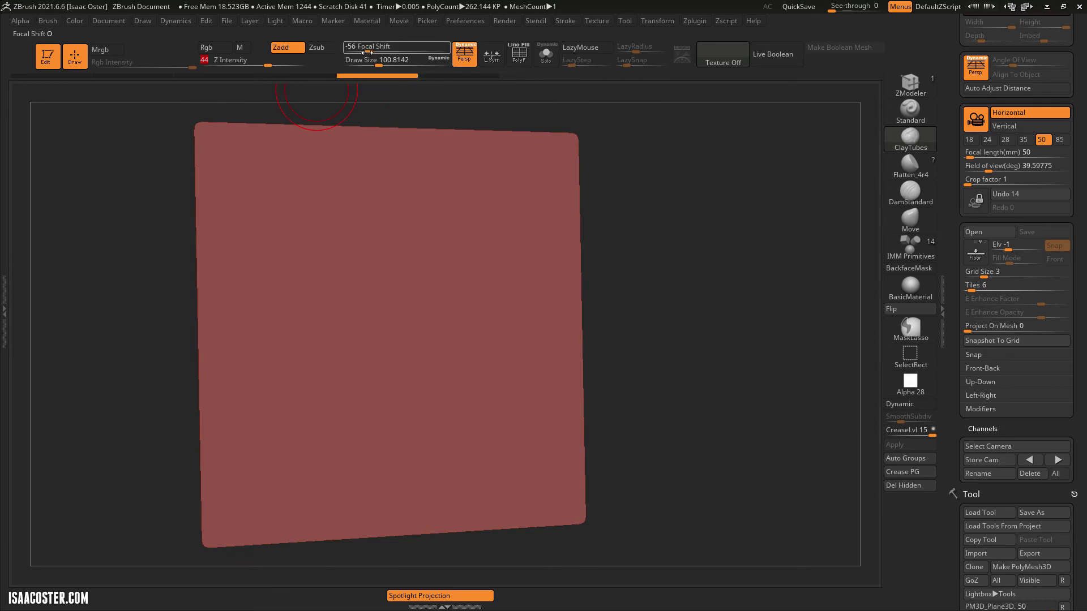
left_click_drag(367, 52, 396, 51)
left_click_drag(947, 130, 943, 223)
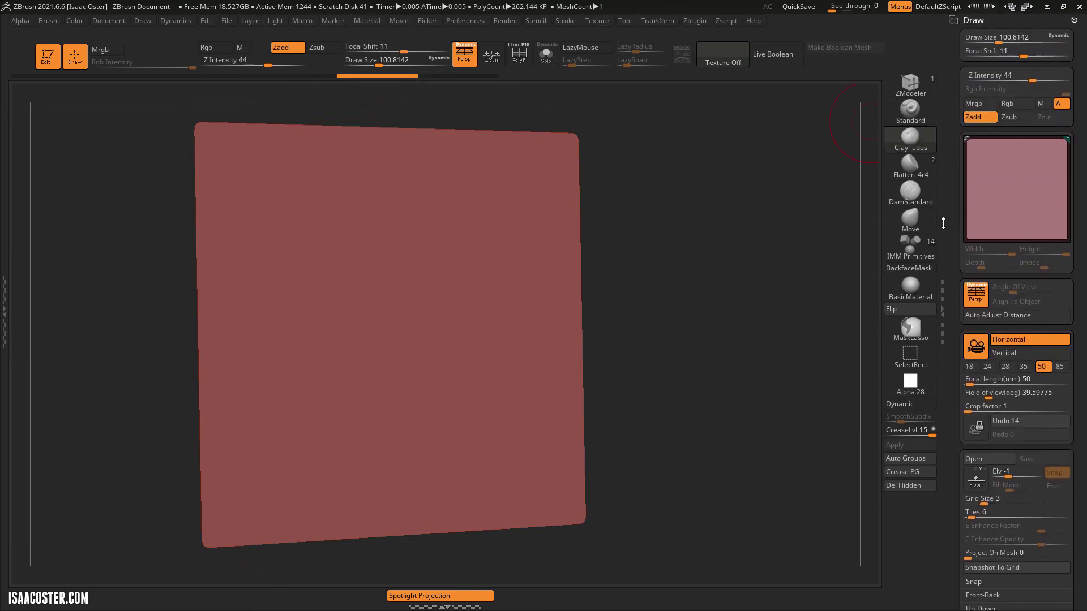
left_click(1073, 20)
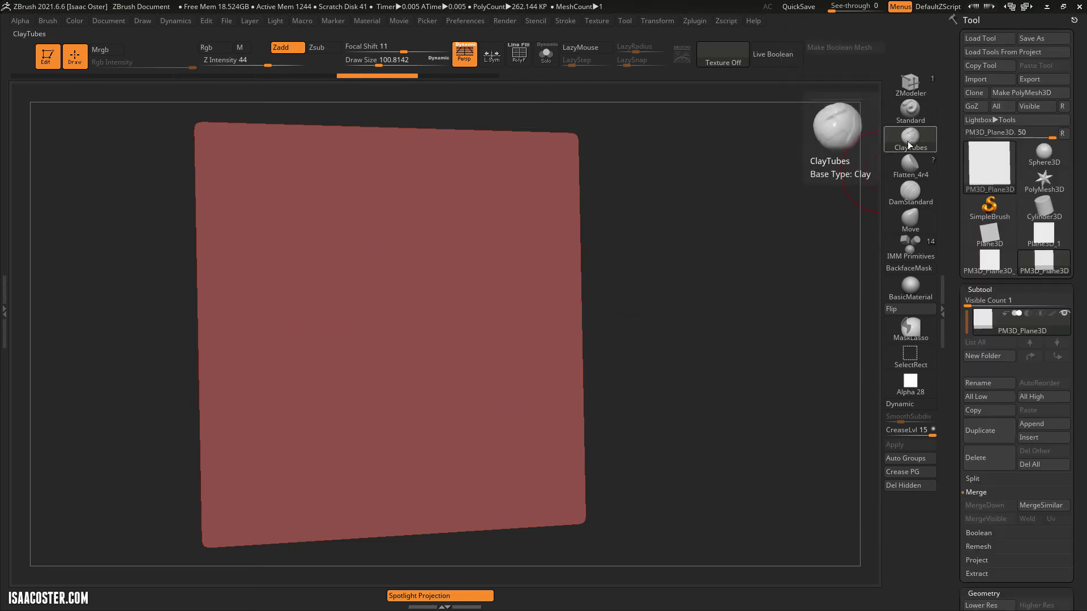
Compare the stored settings of the Standard and ClayTubes brushes, then paint a test stroke down the plane with ClayTubes.
left_click(912, 113)
left_click(912, 113)
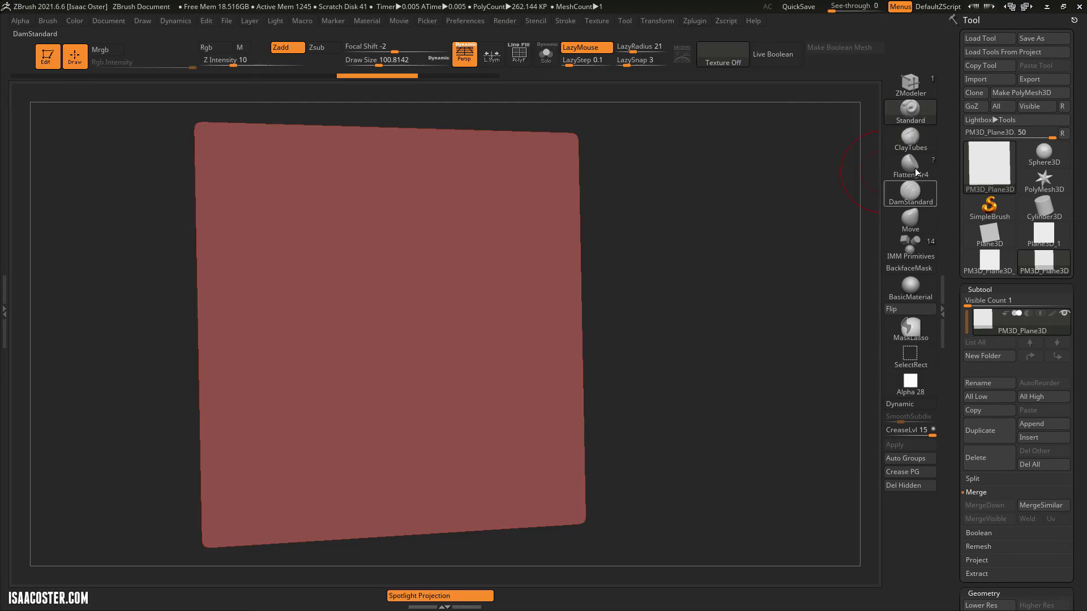
left_click(918, 139)
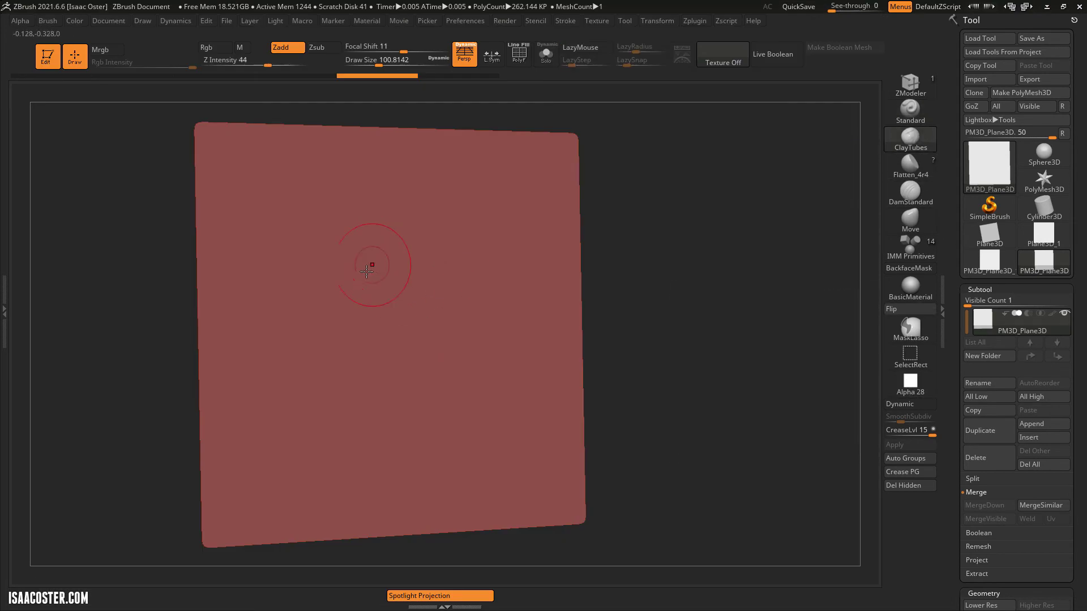
mouse_move(319, 198)
left_mouse_down()
mouse_move(249, 317)
mouse_move(453, 249)
mouse_move(309, 385)
mouse_move(459, 452)
left_mouse_up()
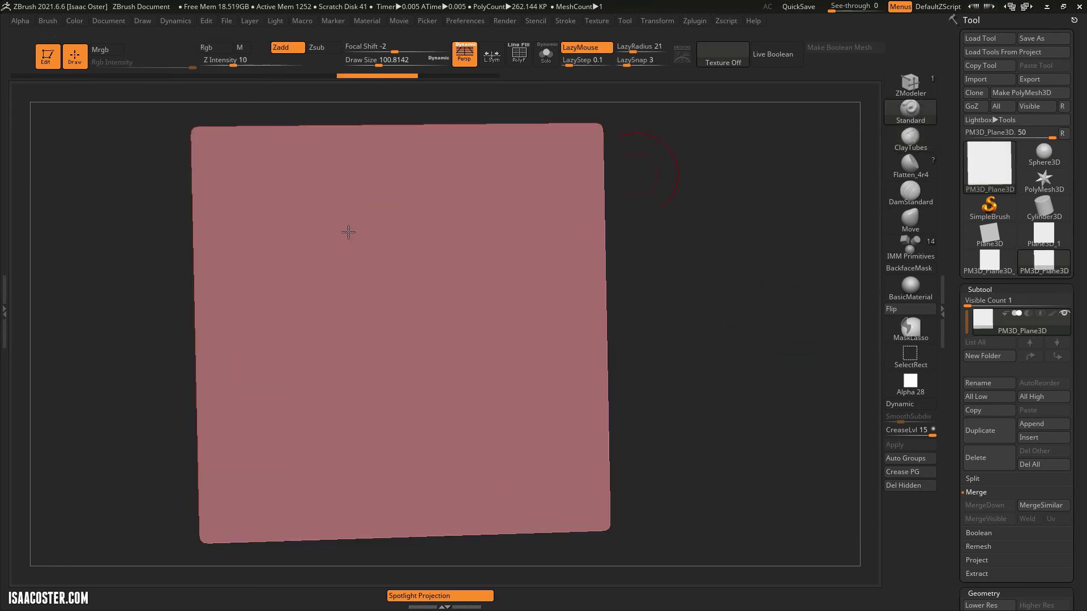
Paint and undo Standard brush strokes before and after raising its Z Intensity, then switch back to ClayTubes.
mouse_move(275, 247)
left_mouse_down()
mouse_move(430, 303)
mouse_move(393, 392)
left_mouse_up()
key("ctrl+z")
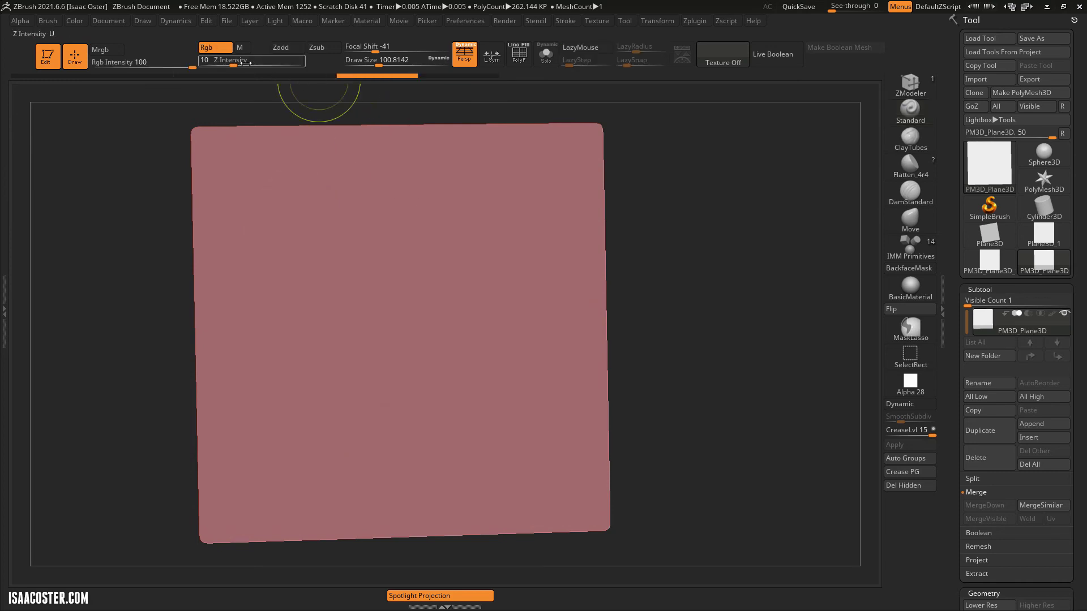
left_click_drag(231, 62, 264, 63)
mouse_move(307, 195)
left_mouse_down()
mouse_move(250, 287)
mouse_move(400, 313)
mouse_move(390, 401)
left_mouse_up()
key("ctrl+z")
left_click(918, 143)
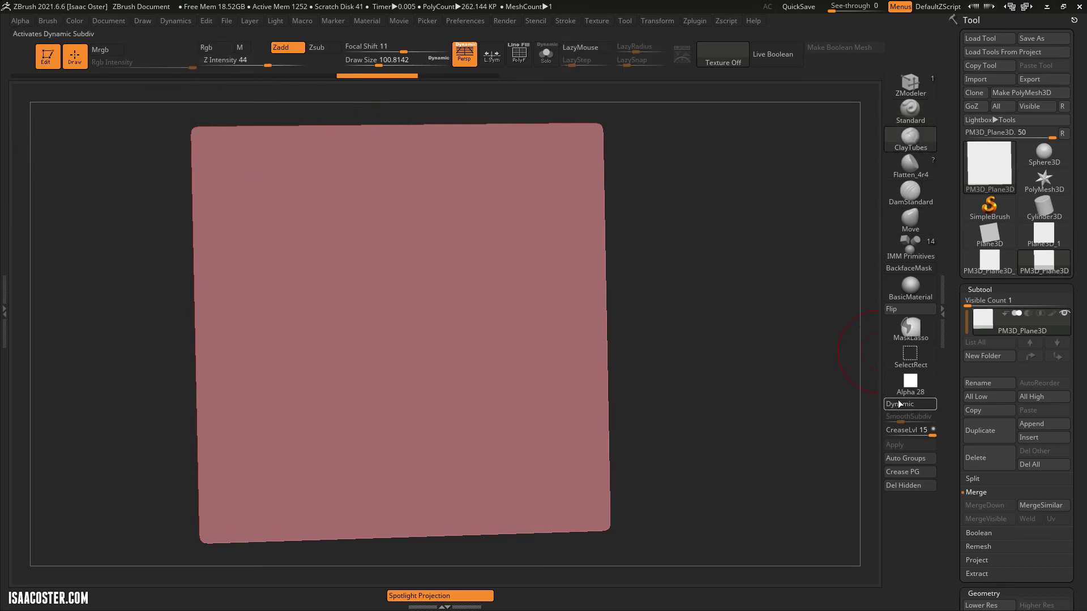
Paint three short diagonal ClayTubes strokes across the plane's upper-left area.
left_click_drag(276, 184, 233, 270)
left_click_drag(334, 233, 281, 288)
left_click_drag(369, 268, 342, 298)
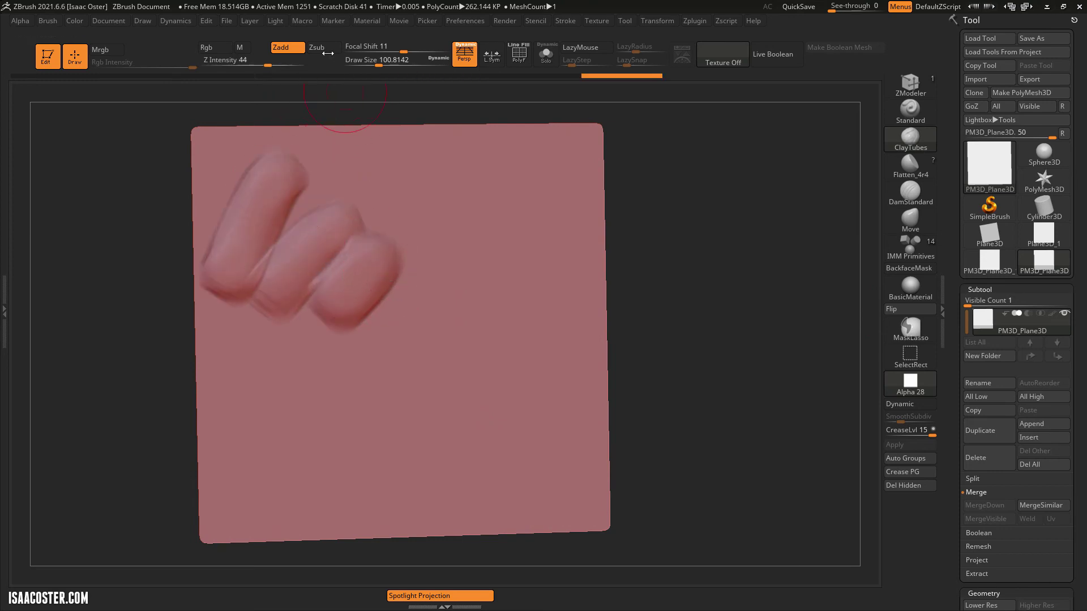
Set the ClayTubes Focal Shift to -29 and paint separate test strokes down the plane's right side and across its lower left.
left_click_drag(380, 48, 383, 49)
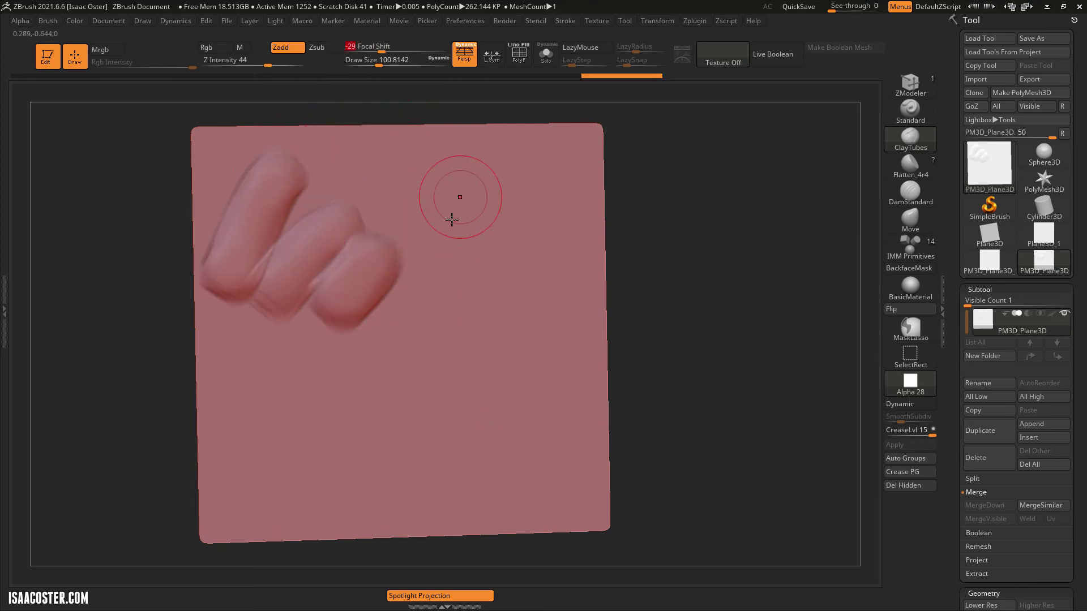
left_click_drag(472, 183, 408, 265)
left_click_drag(505, 278, 431, 352)
left_click_drag(497, 352, 429, 416)
left_click_drag(529, 391, 453, 445)
left_click_drag(546, 429, 491, 466)
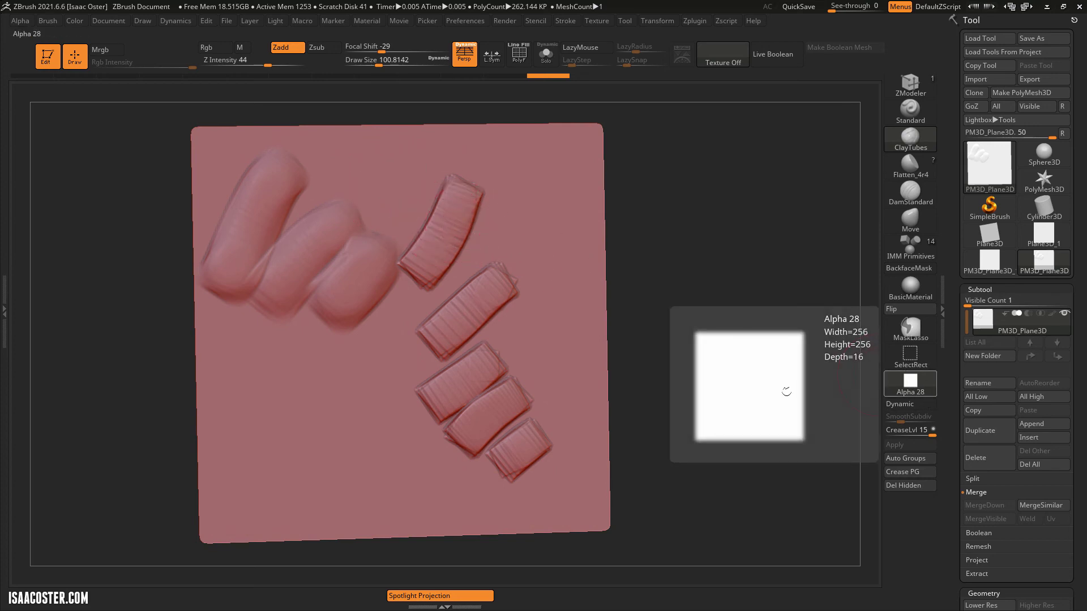
left_click_drag(275, 368, 294, 479)
left_click_drag(326, 365, 345, 427)
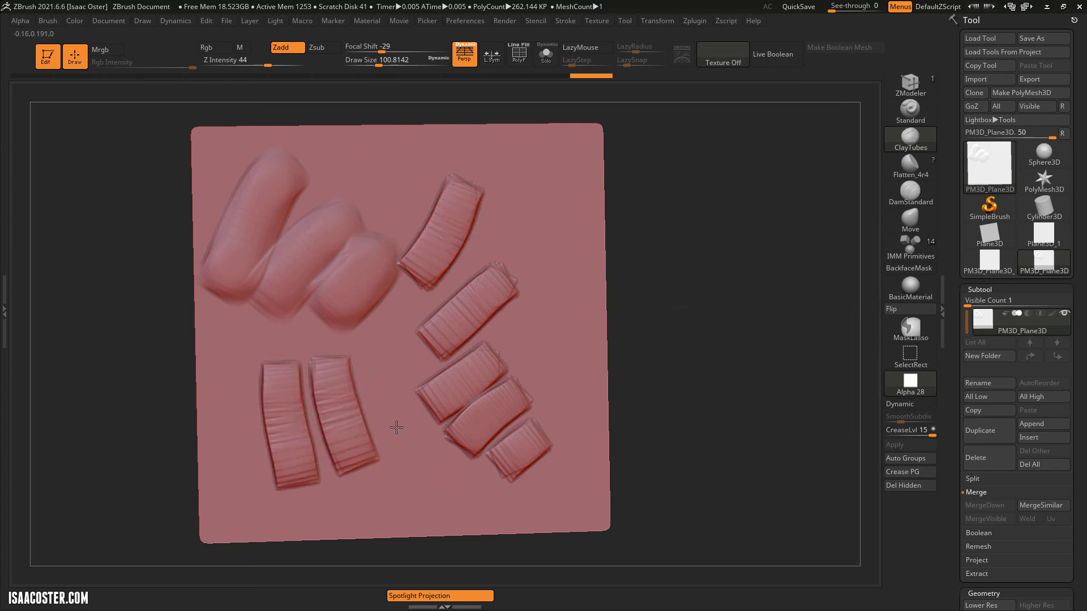
left_click_drag(365, 358, 427, 470)
Assign Alpha 17 to the ClayTubes brush and undo all strokes on the plane.
left_click(918, 390)
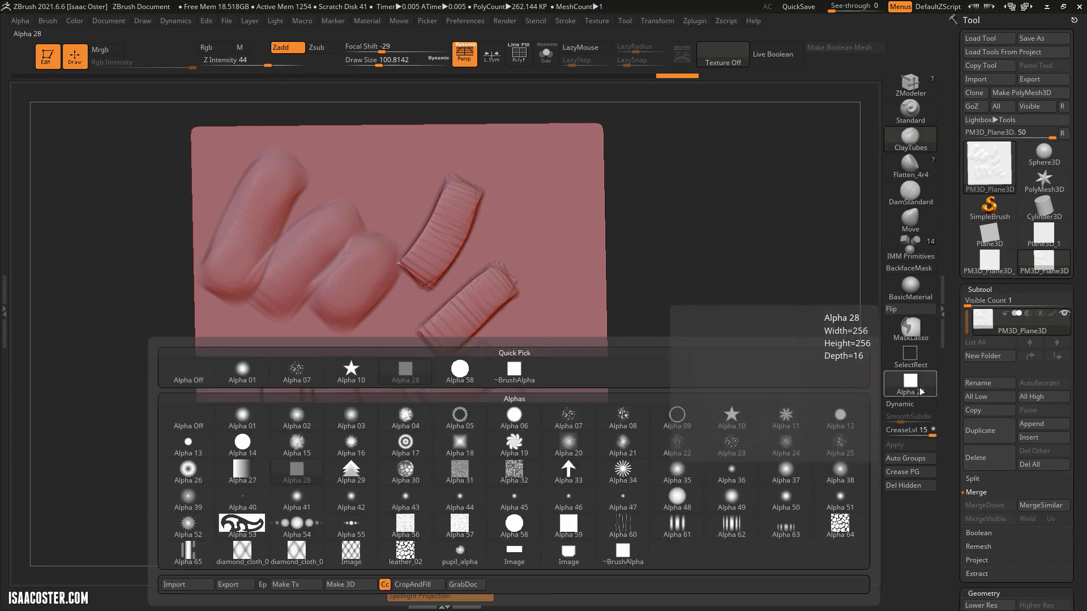
left_click(404, 449)
key("ctrl+z")
key("ctrl+z")
key("ctrl+z")
key("ctrl+z")
key("ctrl+z")
key("ctrl+z")
key("ctrl+z")
key("ctrl+z")
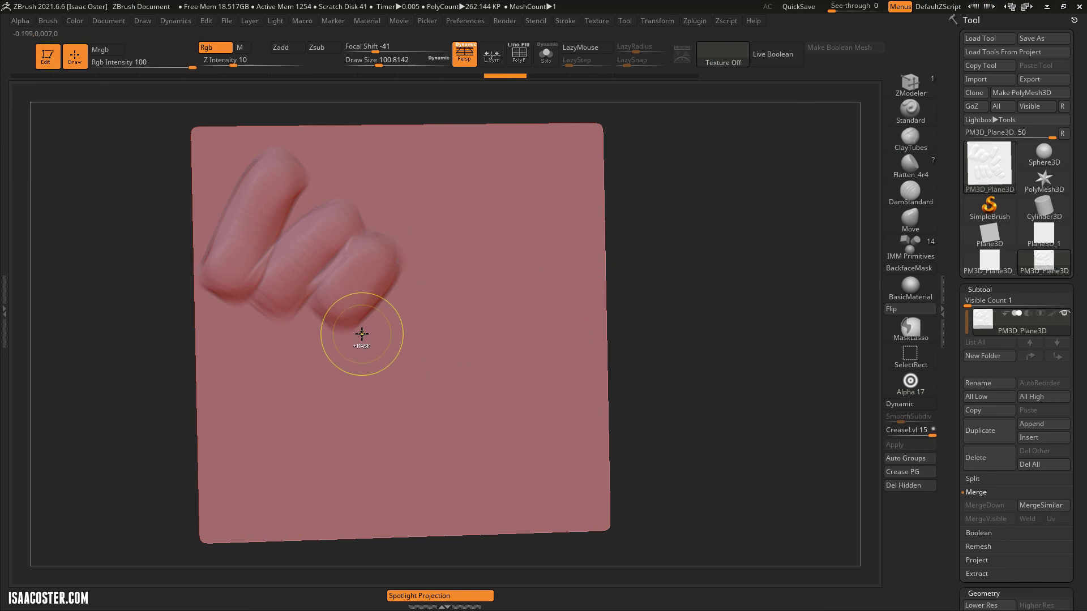
key("ctrl+z")
key("ctrl+z")
key("ctrl+z")
Paint three long strokes and three shorter ones across the plane with Alpha 17, then inspect the ring pattern at an angle.
left_click_drag(281, 223, 298, 378)
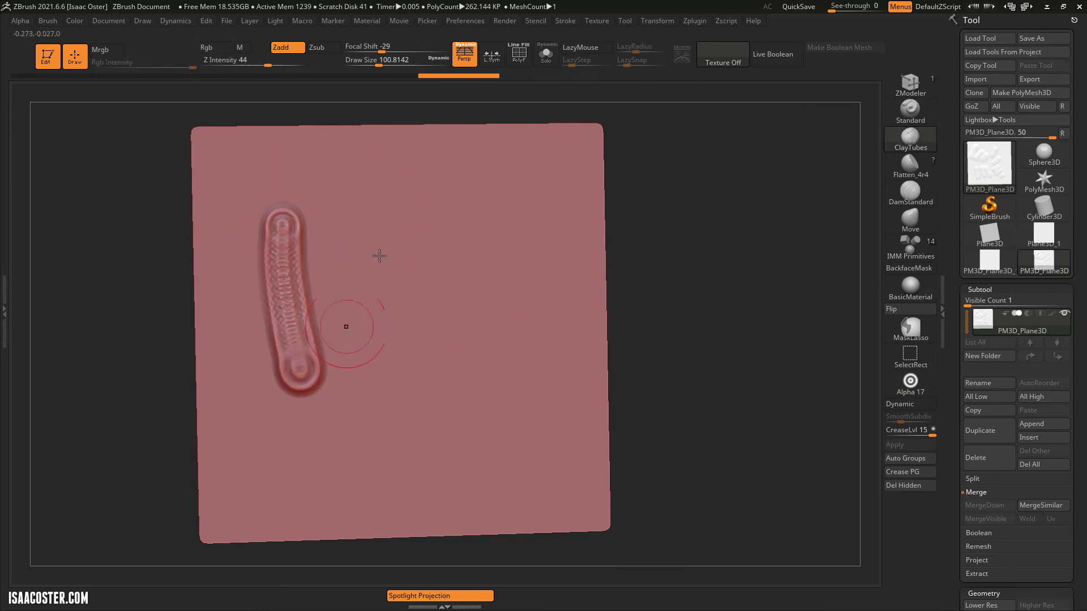
left_click_drag(384, 236, 385, 368)
left_click_drag(512, 216, 478, 396)
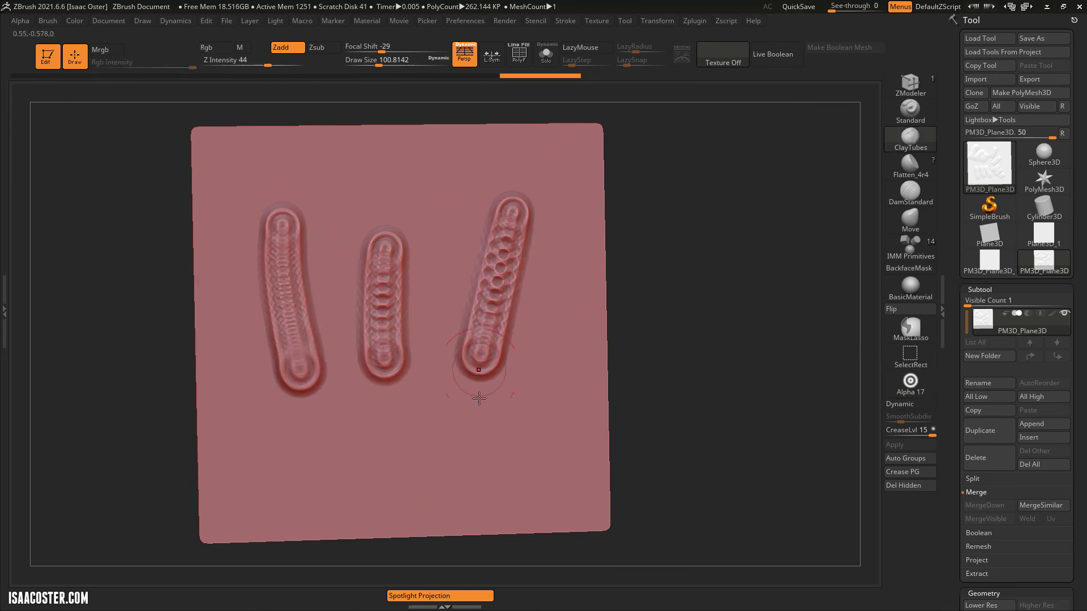
left_click_drag(555, 389, 456, 470)
left_click_drag(396, 432, 379, 464)
left_click_drag(312, 461, 305, 466)
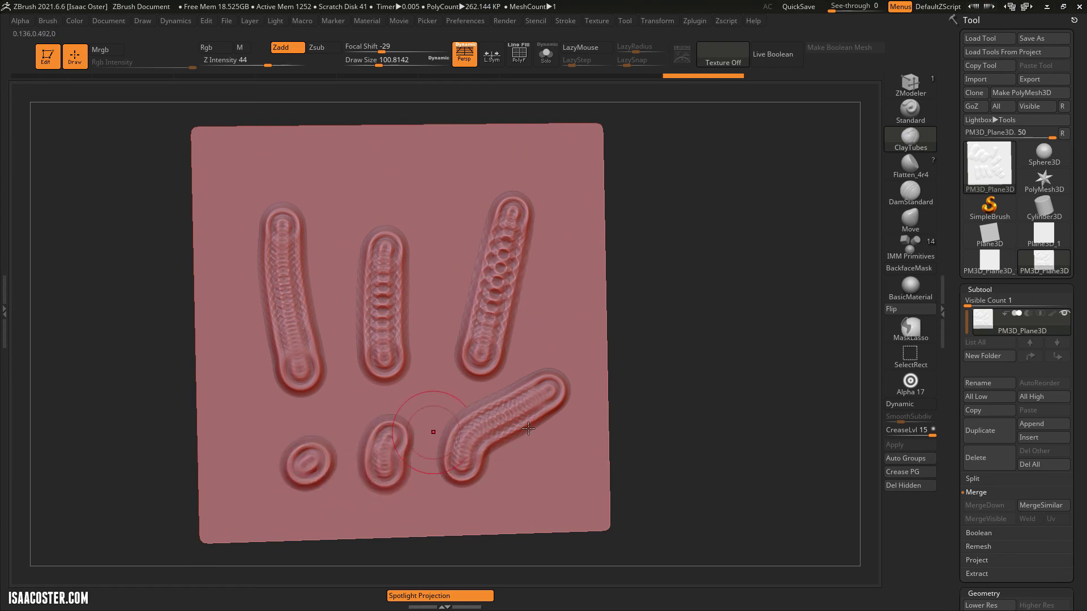
mouse_move(718, 365)
left_mouse_down()
mouse_move(679, 392)
mouse_move(651, 347)
mouse_move(714, 345)
mouse_move(880, 392)
left_mouse_up()
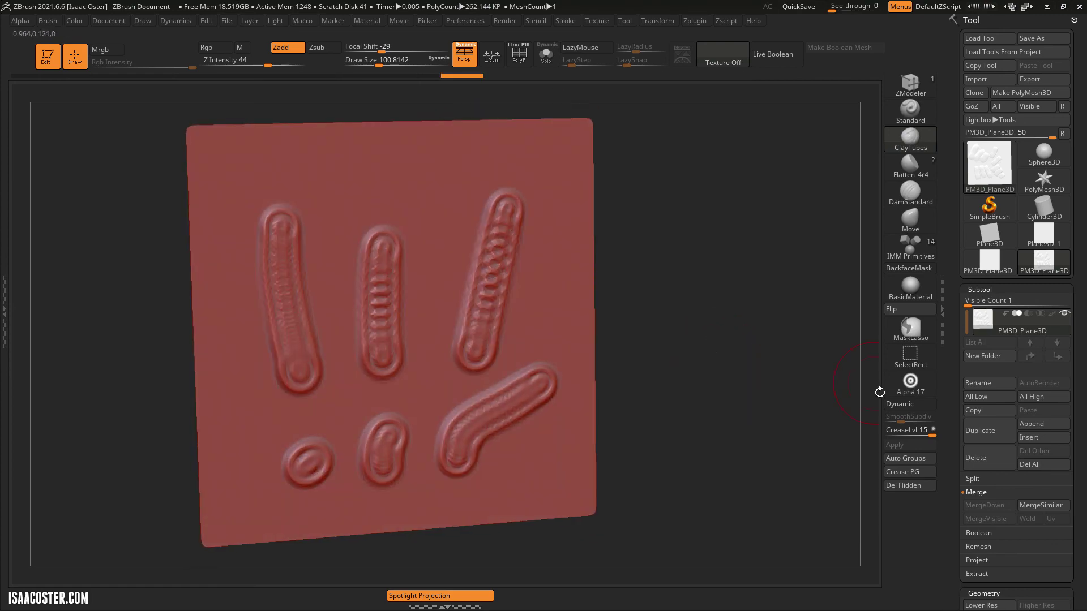
Assign Alpha 28 to the ClayTubes brush again and undo the Alpha 17 strokes.
left_click(912, 384)
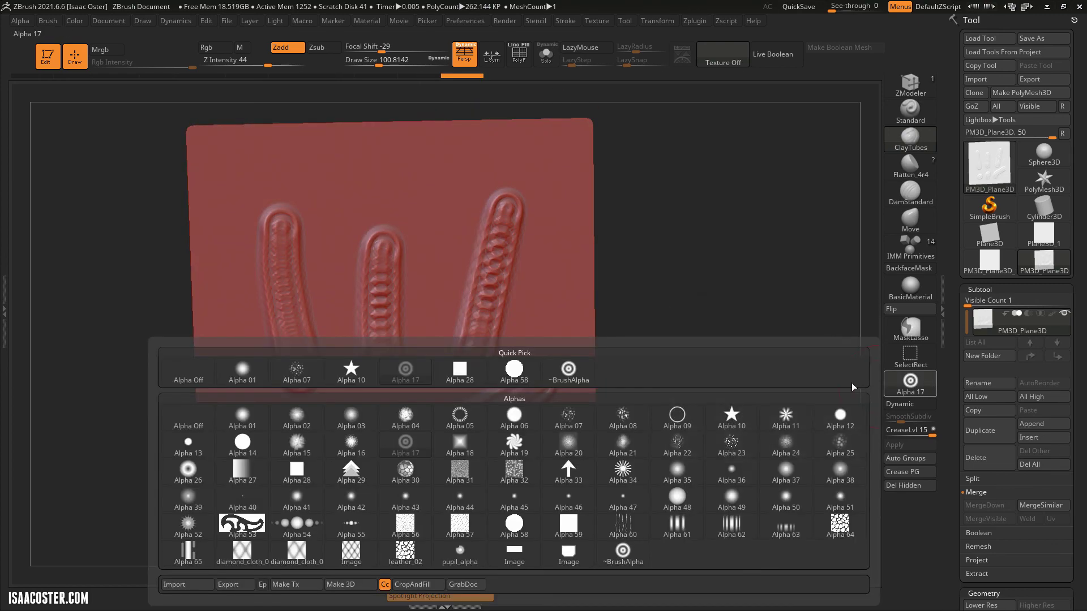
left_click(454, 370)
left_click_drag(737, 267, 714, 311)
key("ctrl+z")
key("ctrl+z")
key("ctrl+z")
key("ctrl+z")
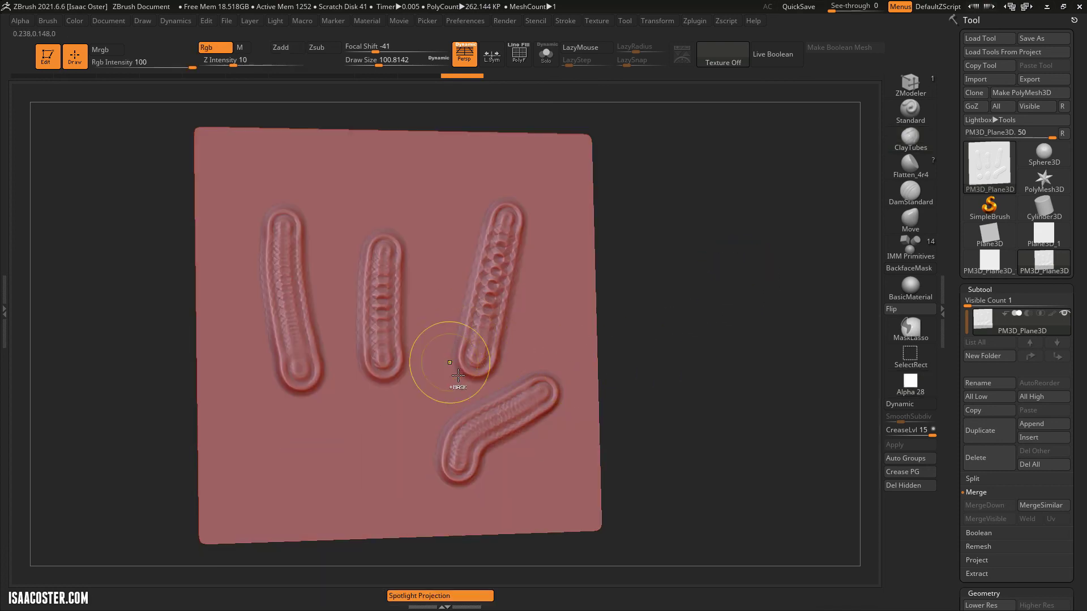
key("ctrl+z")
key("ctrl+z")
key("b")
key("c")
key("t")
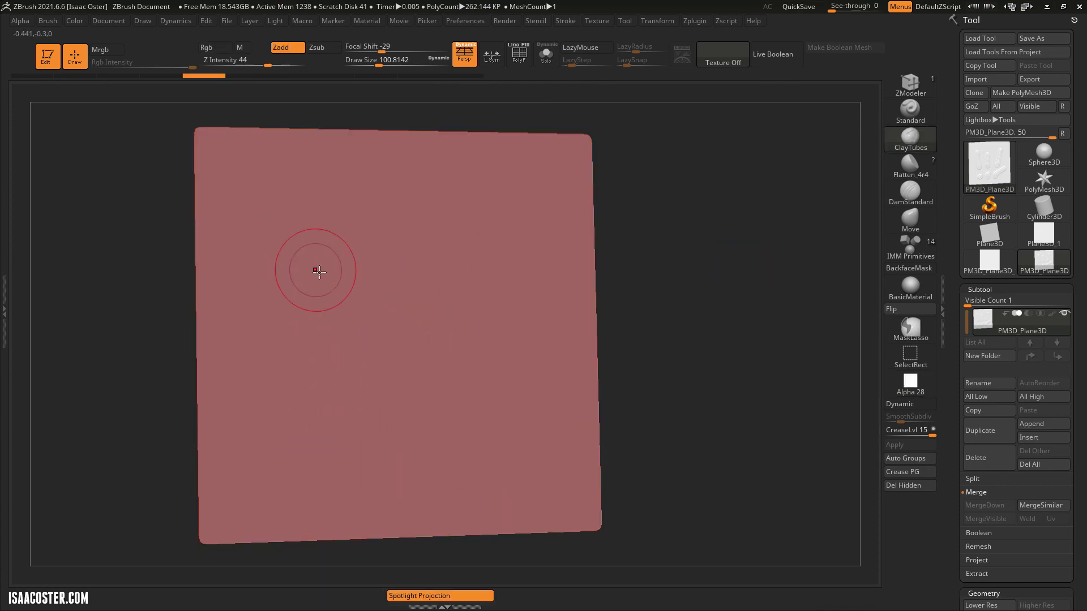
Paint overlapping diagonal ClayTubes strokes down the plane, enlarging the Draw Size to about 154, and check their relief from the side.
mouse_move(310, 250)
left_mouse_down()
mouse_move(340, 219)
mouse_move(294, 286)
left_mouse_up()
left_click_drag(337, 224, 285, 318)
left_click_drag(385, 268, 311, 332)
left_click_drag(362, 303, 305, 334)
left_click_drag(408, 318, 345, 380)
left_click_drag(443, 358, 388, 412)
left_click_drag(657, 317, 571, 345)
left_click_drag(429, 365, 396, 393)
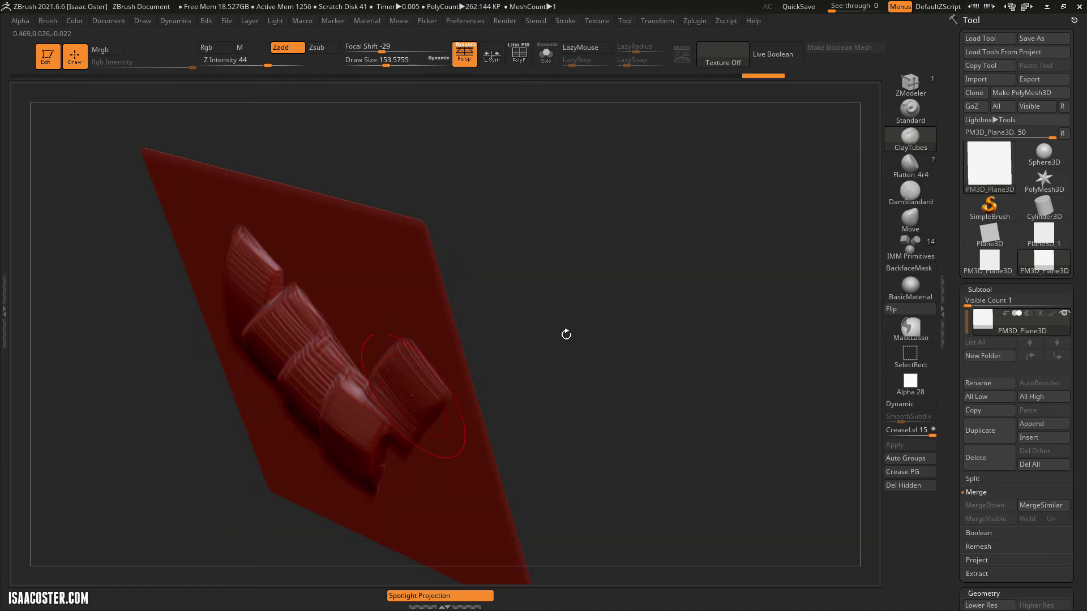
mouse_move(647, 353)
left_mouse_down()
mouse_move(718, 260)
mouse_move(696, 287)
left_mouse_up()
left_click_drag(696, 288, 651, 299)
Layer more ClayTubes strokes over the plane's centre, crossing the existing bands in different directions.
mouse_move(363, 224)
left_mouse_down()
mouse_move(384, 297)
mouse_move(375, 299)
left_mouse_up()
left_click_drag(345, 244, 374, 308)
mouse_move(343, 225)
left_mouse_down()
mouse_move(371, 329)
mouse_move(420, 339)
left_mouse_up()
mouse_move(405, 325)
left_mouse_down()
mouse_move(339, 370)
mouse_move(342, 388)
left_mouse_up()
left_click_drag(405, 385, 334, 411)
Build up overlapping ClayTubes strokes around the lower-left and bottom of the sculpted mass.
mouse_move(250, 380)
left_mouse_down()
mouse_move(234, 396)
mouse_move(249, 428)
left_mouse_up()
mouse_move(291, 382)
left_mouse_down()
mouse_move(253, 425)
mouse_move(259, 416)
left_mouse_up()
left_click_drag(302, 362, 269, 405)
mouse_move(689, 364)
left_mouse_down()
mouse_move(748, 352)
mouse_move(713, 377)
mouse_move(713, 356)
left_mouse_up()
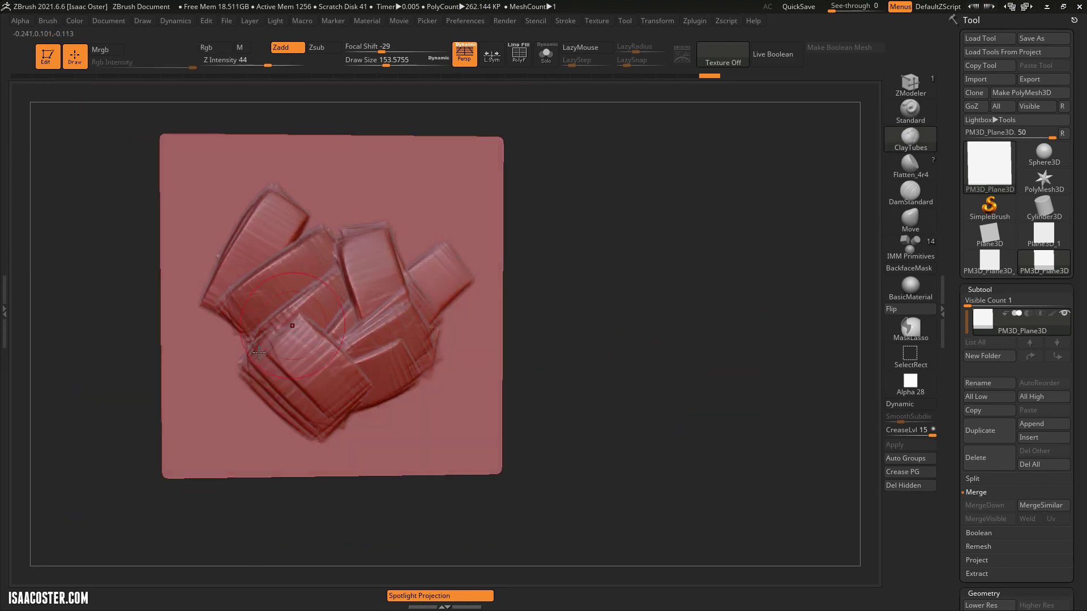
mouse_move(220, 339)
left_mouse_down()
mouse_move(254, 367)
mouse_move(238, 393)
mouse_move(245, 414)
left_mouse_up()
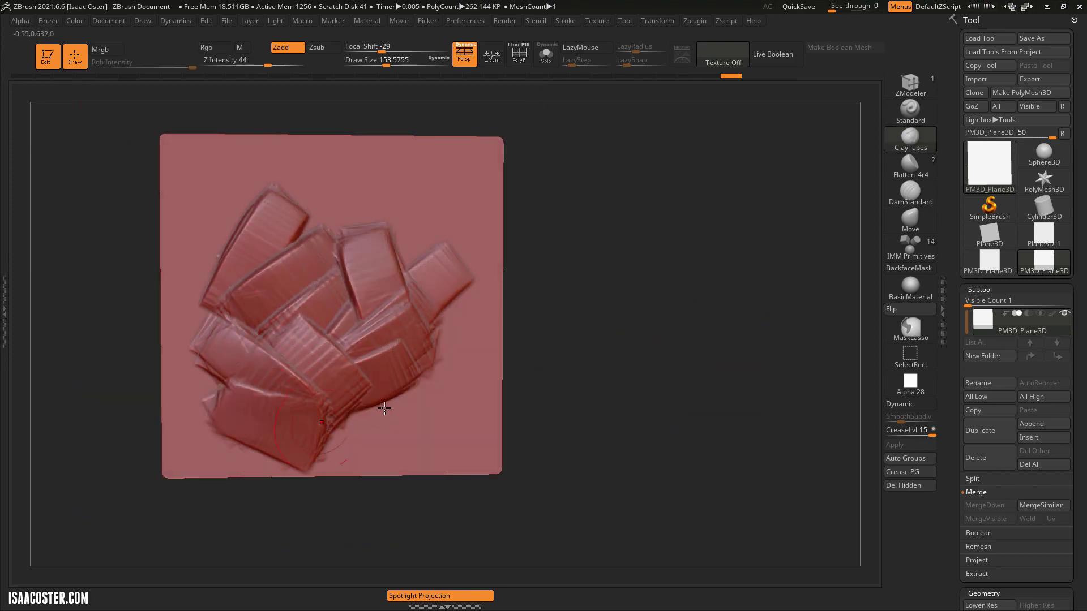
mouse_move(391, 397)
left_mouse_down()
mouse_move(346, 432)
mouse_move(317, 435)
left_mouse_up()
Add flat ClayTubes bands across the upper part of the mass, down its left edge and over its centre.
mouse_move(354, 228)
left_mouse_down()
mouse_move(309, 248)
mouse_move(346, 227)
mouse_move(317, 241)
left_mouse_up()
mouse_move(422, 252)
left_mouse_down()
mouse_move(404, 225)
mouse_move(437, 268)
left_mouse_up()
mouse_move(583, 263)
left_mouse_down()
mouse_move(570, 242)
mouse_move(583, 249)
left_mouse_up()
mouse_move(248, 212)
left_mouse_down()
mouse_move(229, 232)
mouse_move(243, 201)
left_mouse_up()
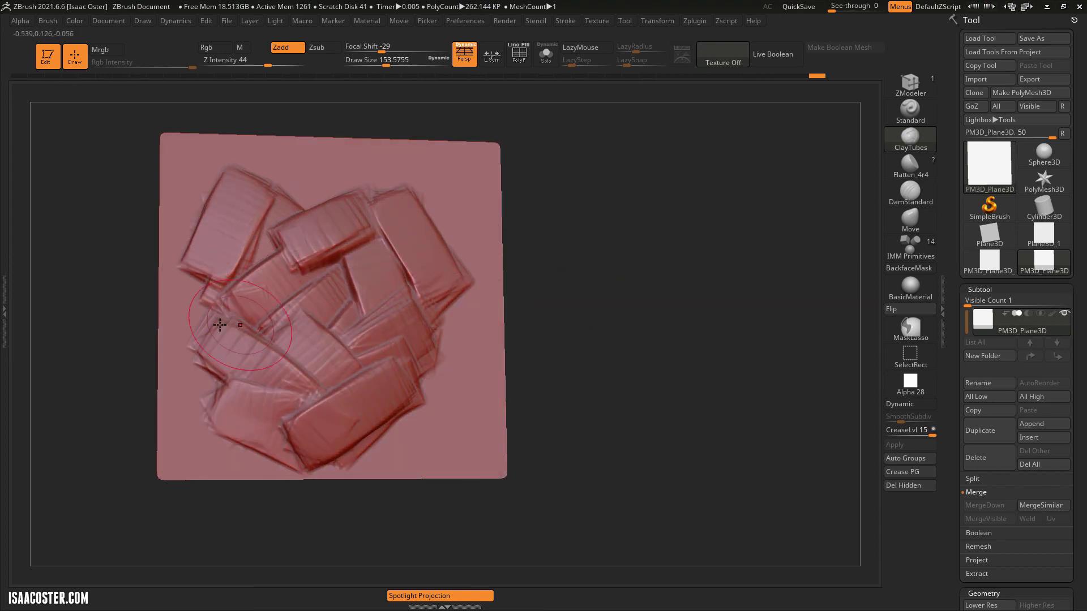
mouse_move(210, 283)
left_mouse_down()
mouse_move(222, 340)
mouse_move(217, 265)
mouse_move(240, 360)
left_mouse_up()
mouse_move(311, 345)
left_mouse_down()
mouse_move(344, 289)
mouse_move(308, 356)
mouse_move(305, 345)
left_mouse_up()
left_click_drag(608, 325, 639, 339)
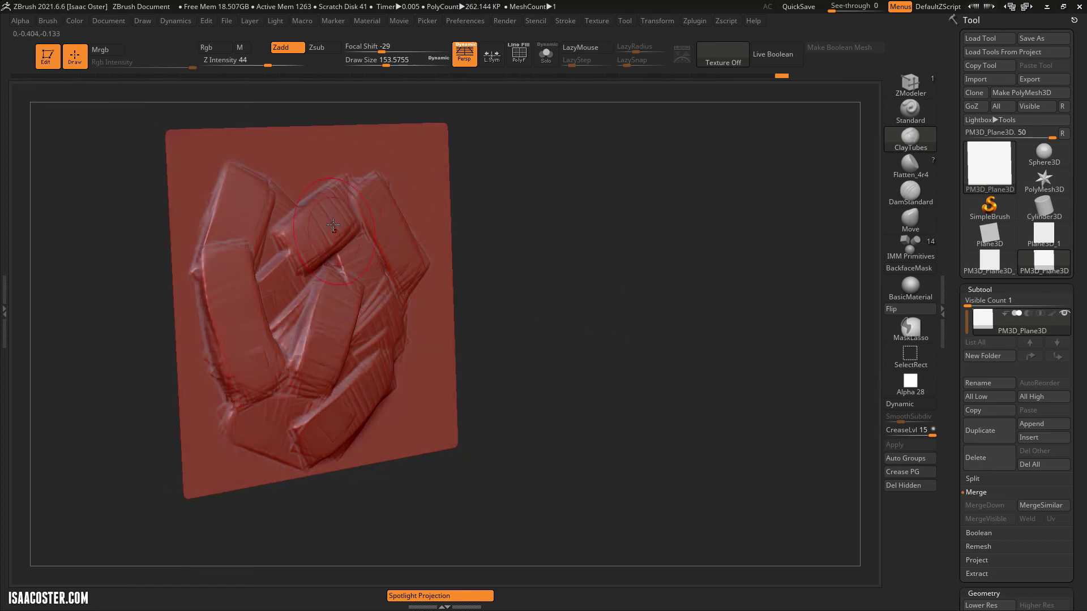
Enlarge the Draw Size to about 207 and paint broad ClayTubes bands across the top, left and lower right of the mass.
left_click_drag(333, 225, 410, 207)
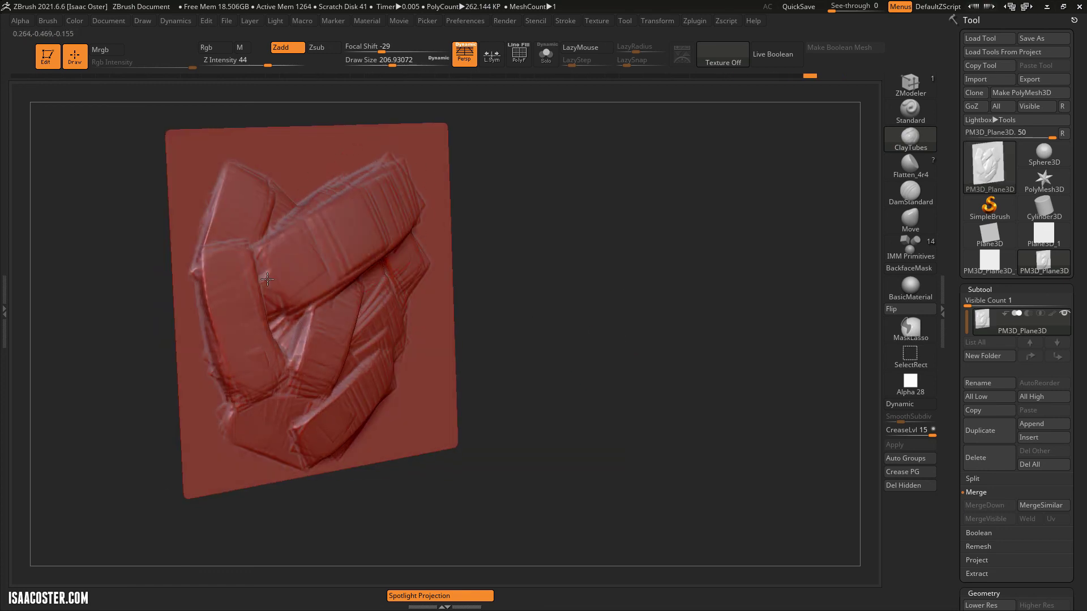
left_click_drag(224, 399, 349, 320)
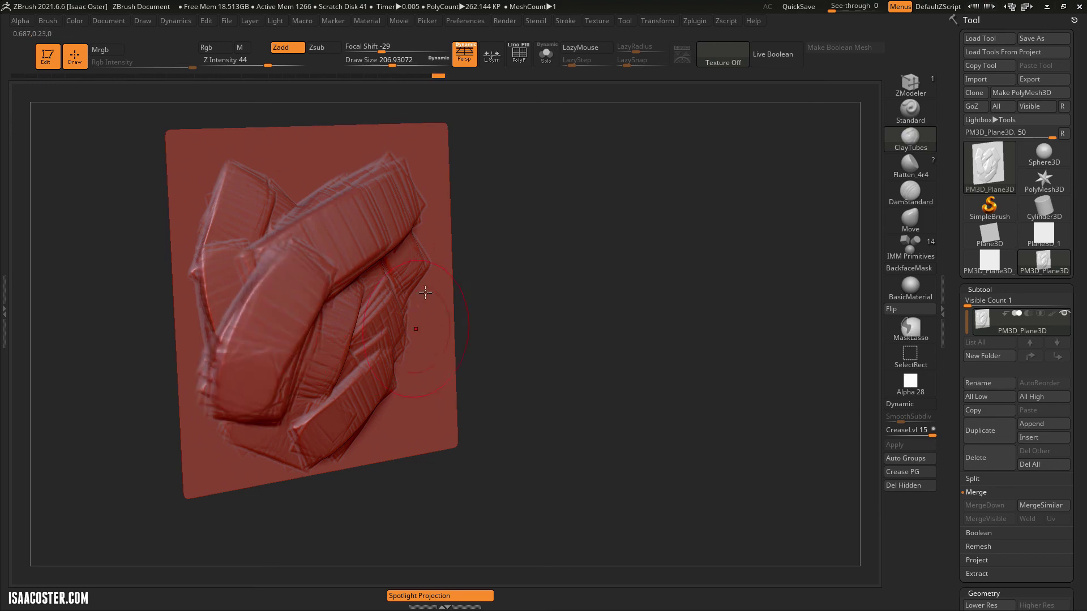
mouse_move(425, 293)
left_mouse_down()
mouse_move(371, 366)
mouse_move(583, 163)
left_mouse_up()
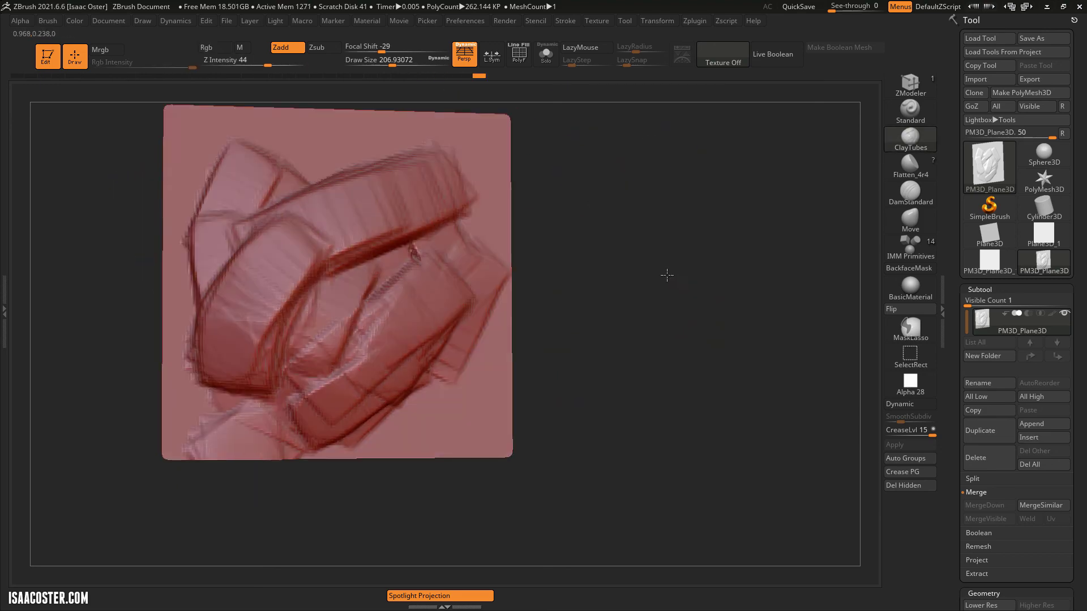
mouse_move(667, 206)
left_mouse_down()
mouse_move(617, 317)
mouse_move(632, 338)
mouse_move(568, 361)
left_mouse_up()
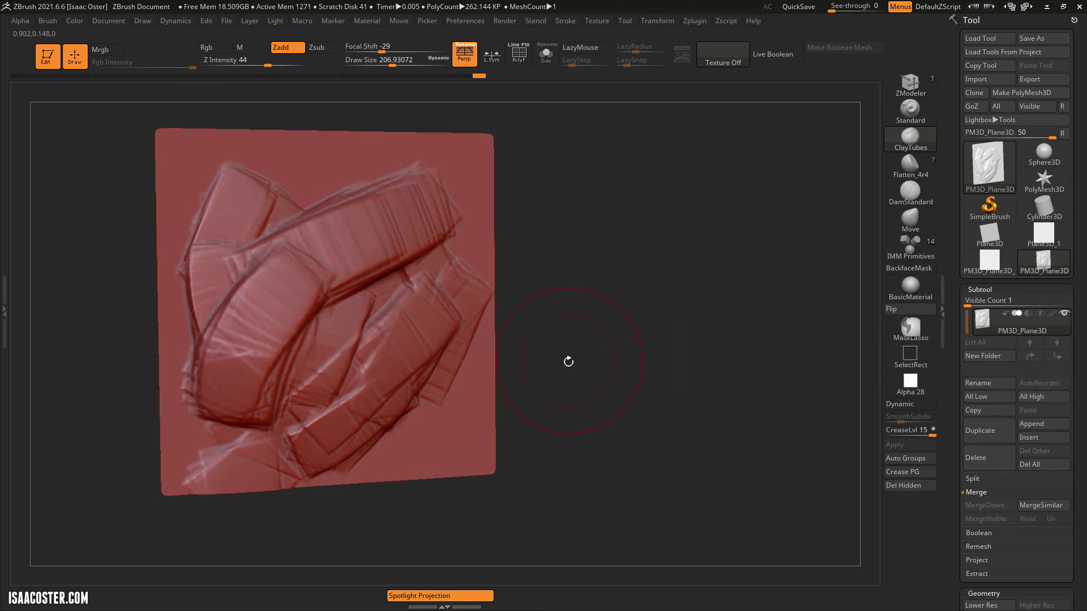
mouse_move(509, 335)
left_mouse_down()
mouse_move(563, 337)
mouse_move(493, 326)
left_mouse_up()
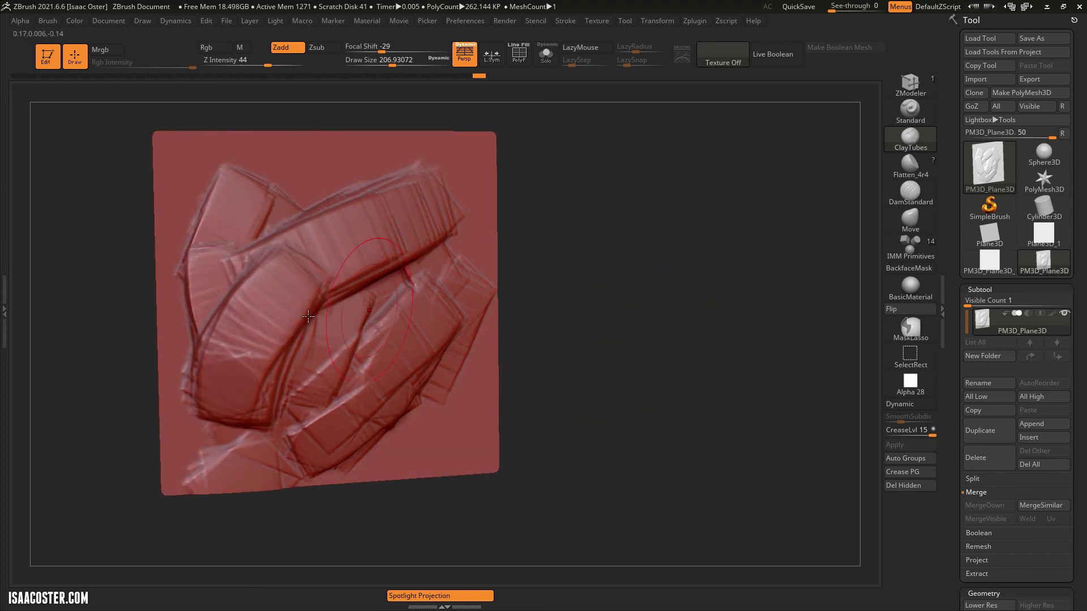
Paint large ClayTubes strokes over the upper-left part of the mass and inspect the built-up planes.
mouse_move(259, 197)
left_mouse_down()
mouse_move(285, 223)
mouse_move(314, 198)
left_mouse_up()
mouse_move(285, 269)
left_mouse_down()
mouse_move(359, 223)
mouse_move(281, 264)
left_mouse_up()
mouse_move(628, 266)
left_mouse_down()
mouse_move(638, 254)
mouse_move(598, 383)
left_mouse_up()
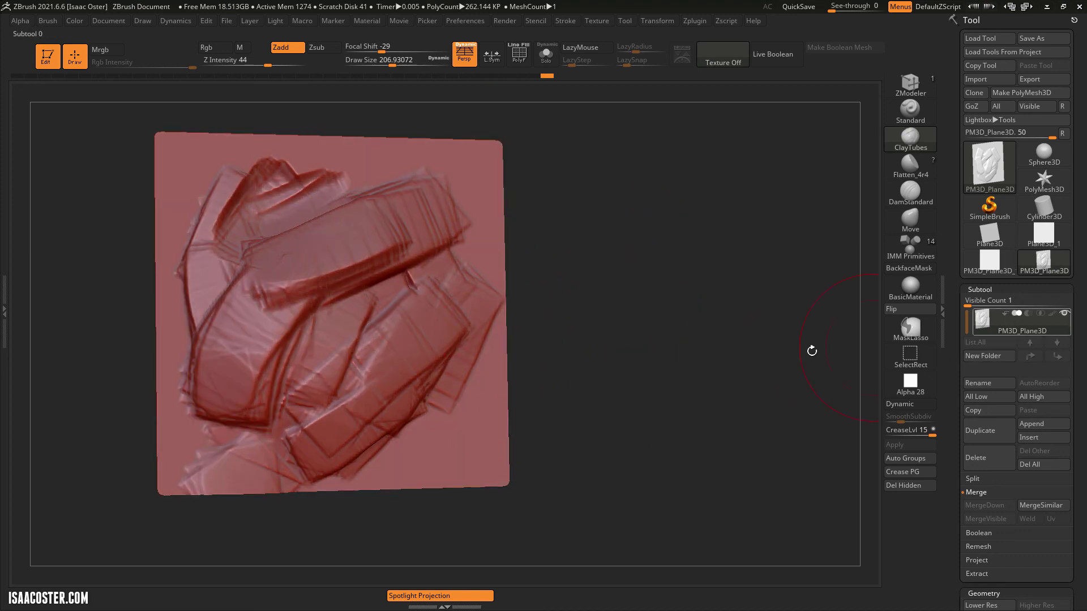
mouse_move(643, 346)
left_mouse_down()
mouse_move(674, 352)
mouse_move(770, 214)
mouse_move(778, 265)
left_mouse_up()
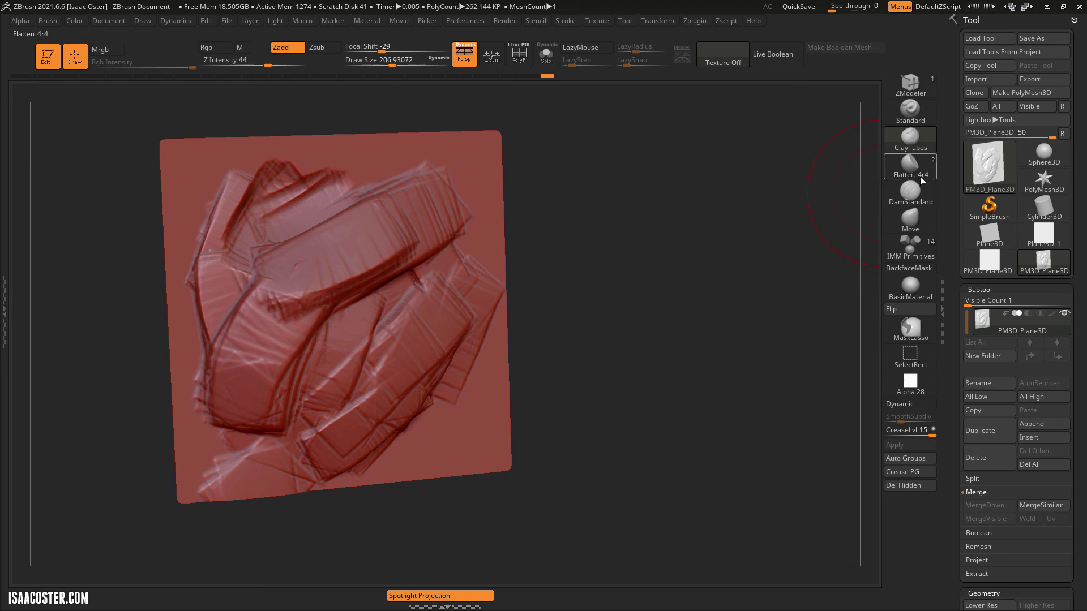
Fill the centre and lower middle of the mass with broad ClayTubes strokes and review the form at an angle.
mouse_move(674, 355)
left_mouse_down()
mouse_move(674, 381)
mouse_move(711, 372)
mouse_move(673, 320)
left_mouse_up()
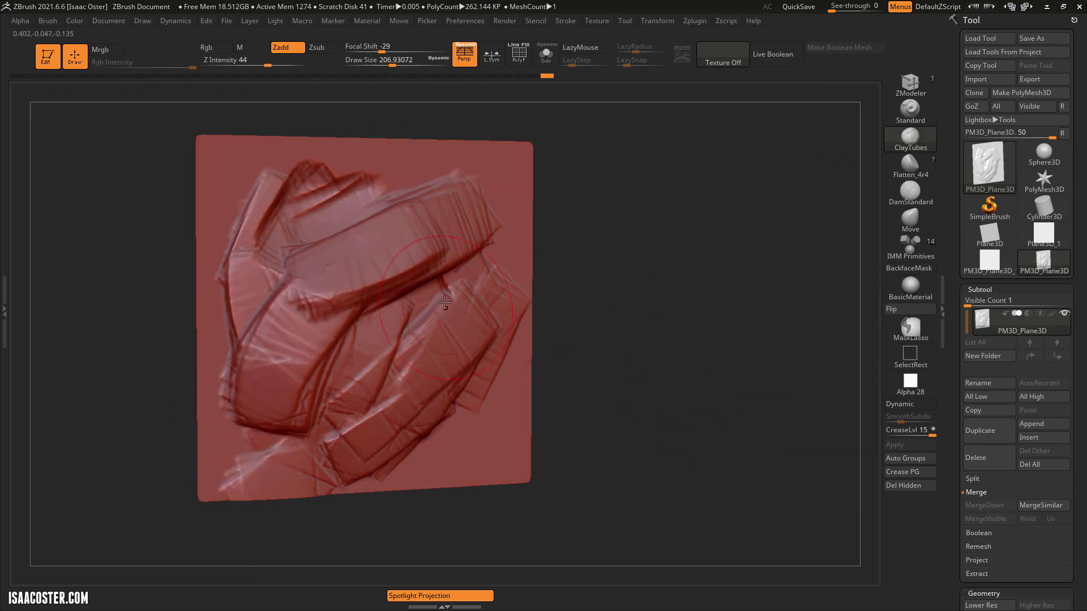
left_click_drag(444, 302, 396, 305)
mouse_move(382, 349)
left_mouse_down()
mouse_move(420, 324)
mouse_move(323, 422)
left_mouse_up()
mouse_move(718, 304)
left_mouse_down()
mouse_move(725, 338)
mouse_move(759, 310)
mouse_move(745, 317)
mouse_move(759, 357)
mouse_move(751, 376)
left_mouse_up()
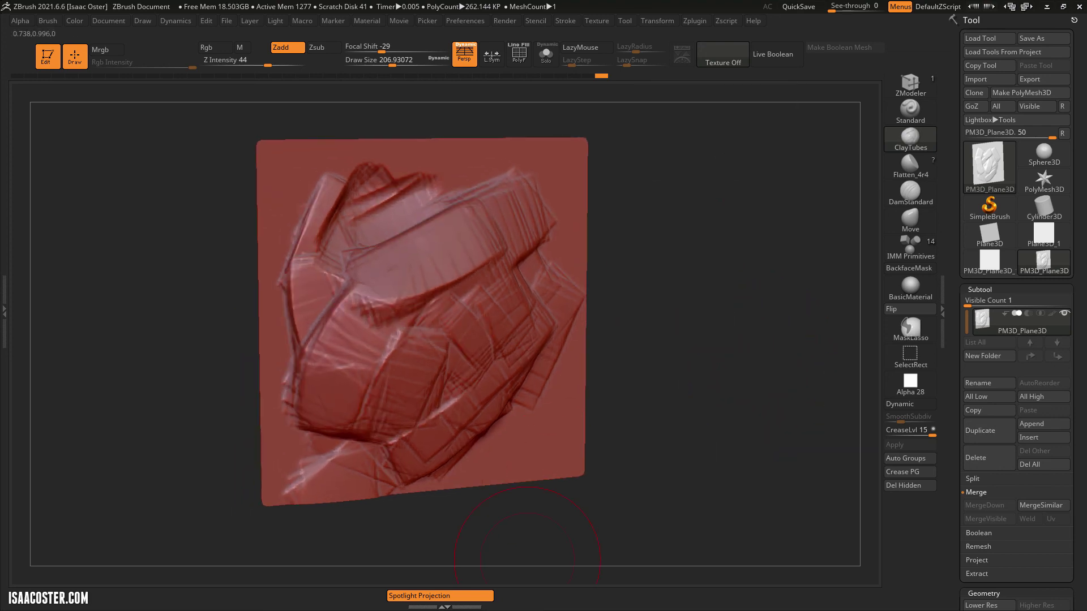